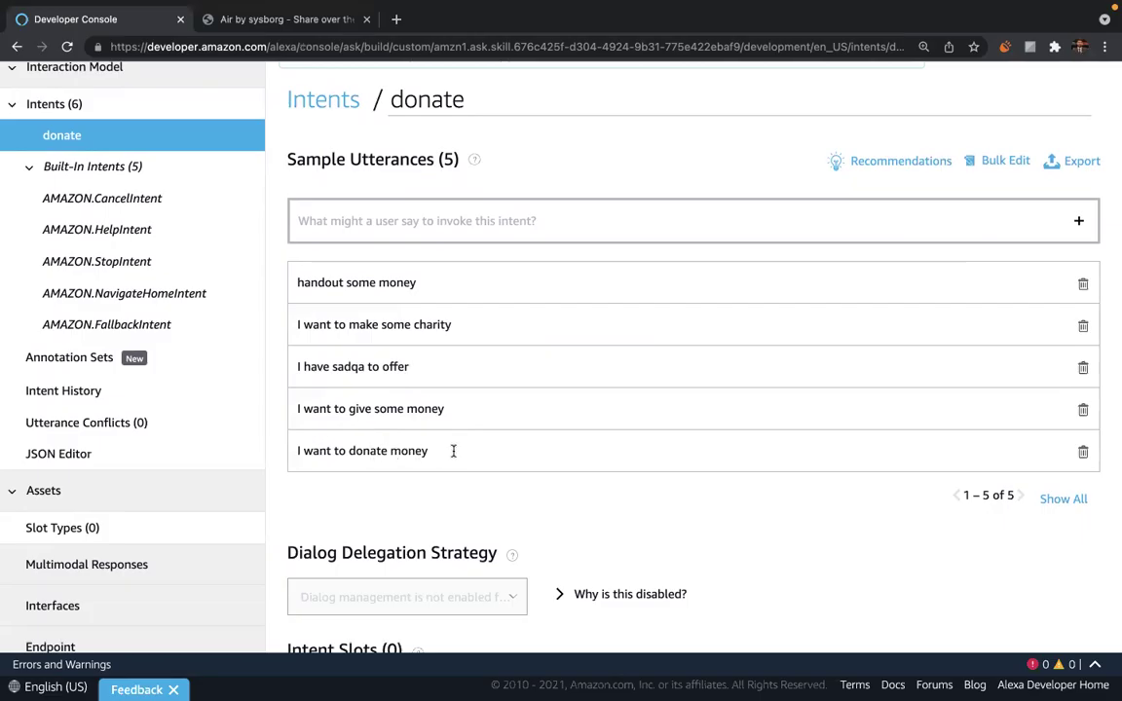
- Draft the sample utterance "I have 1000 rupees to donate" for the donate intent
{"action": "scroll", "coordinate": [453, 450], "scroll_direction": "down", "scroll_amount": 5}
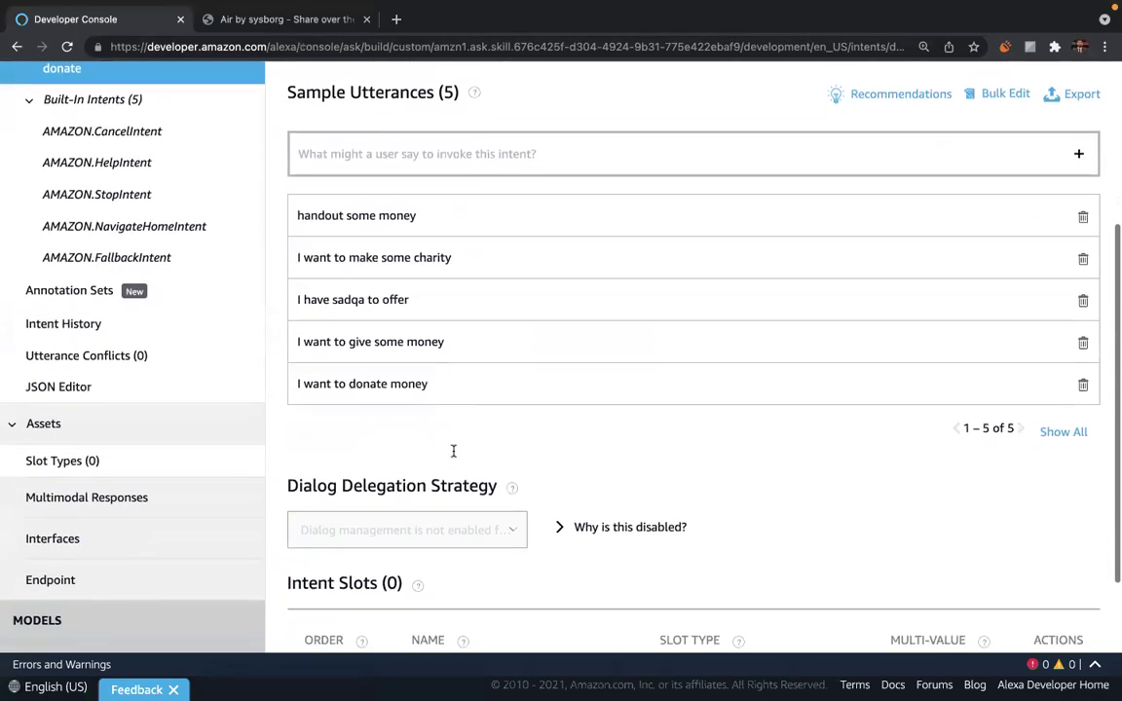
{"action": "scroll", "coordinate": [454, 454], "scroll_direction": "down", "scroll_amount": 1}
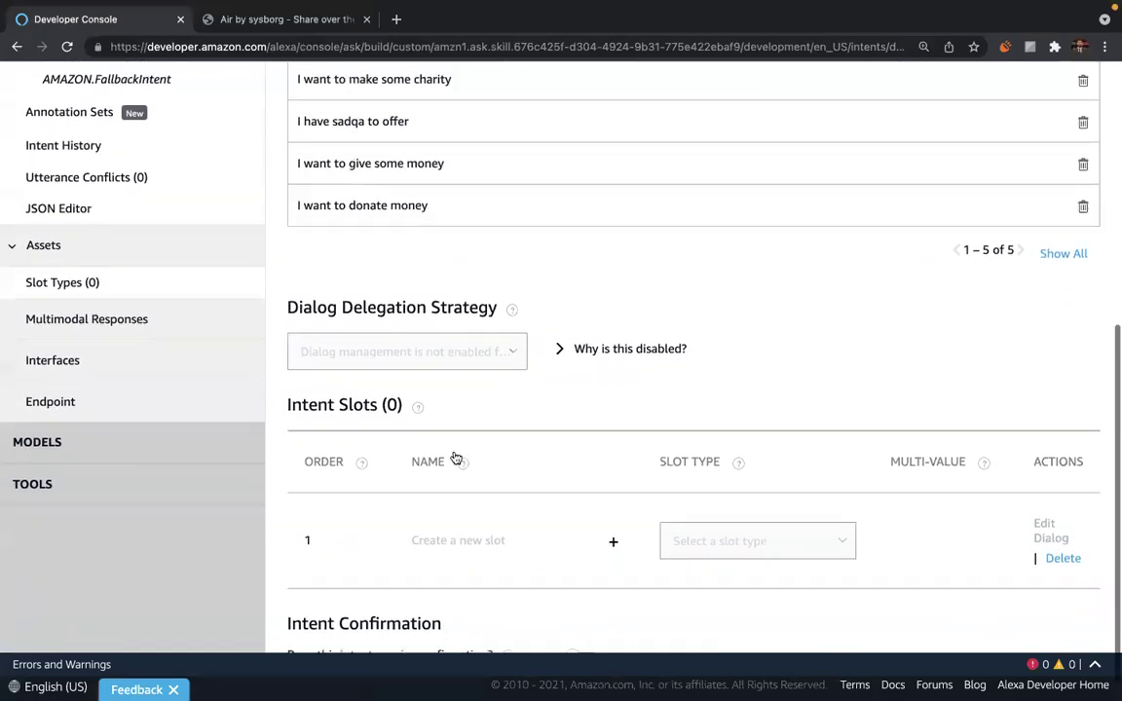
{"action": "scroll", "coordinate": [453, 331], "scroll_direction": "up", "scroll_amount": 4}
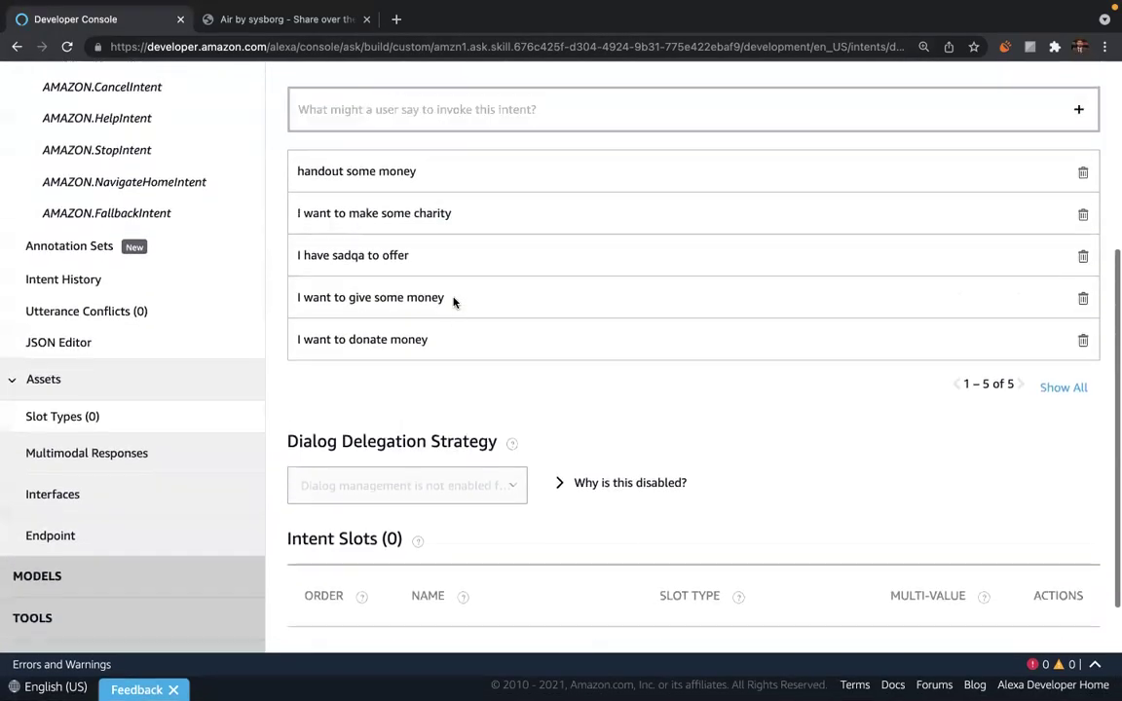
{"action": "left_click", "coordinate": [370, 153]}
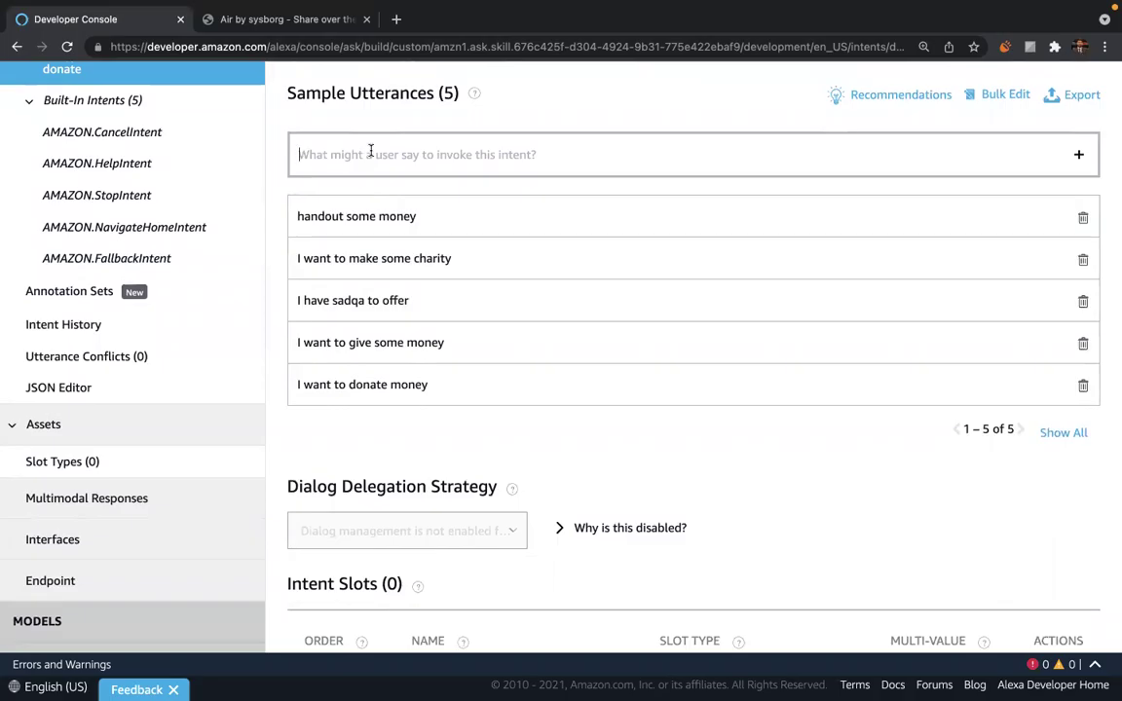
{"action": "type", "text": "I hav"}
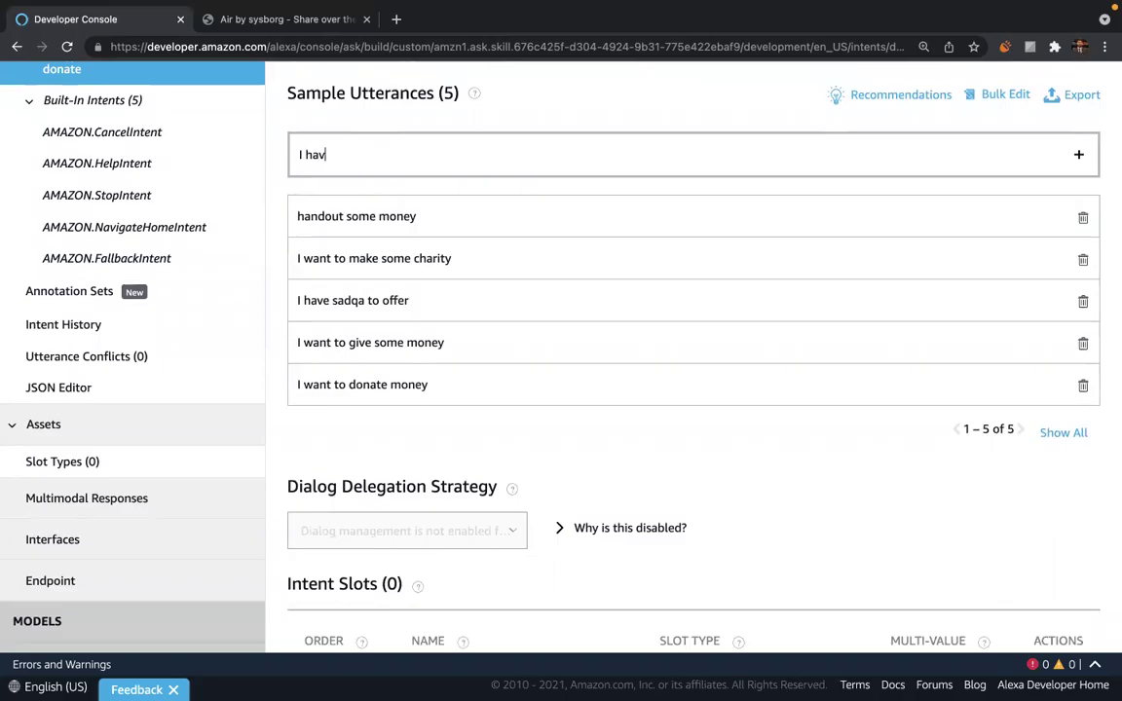
{"action": "type", "text": "e 1000 rupees"}
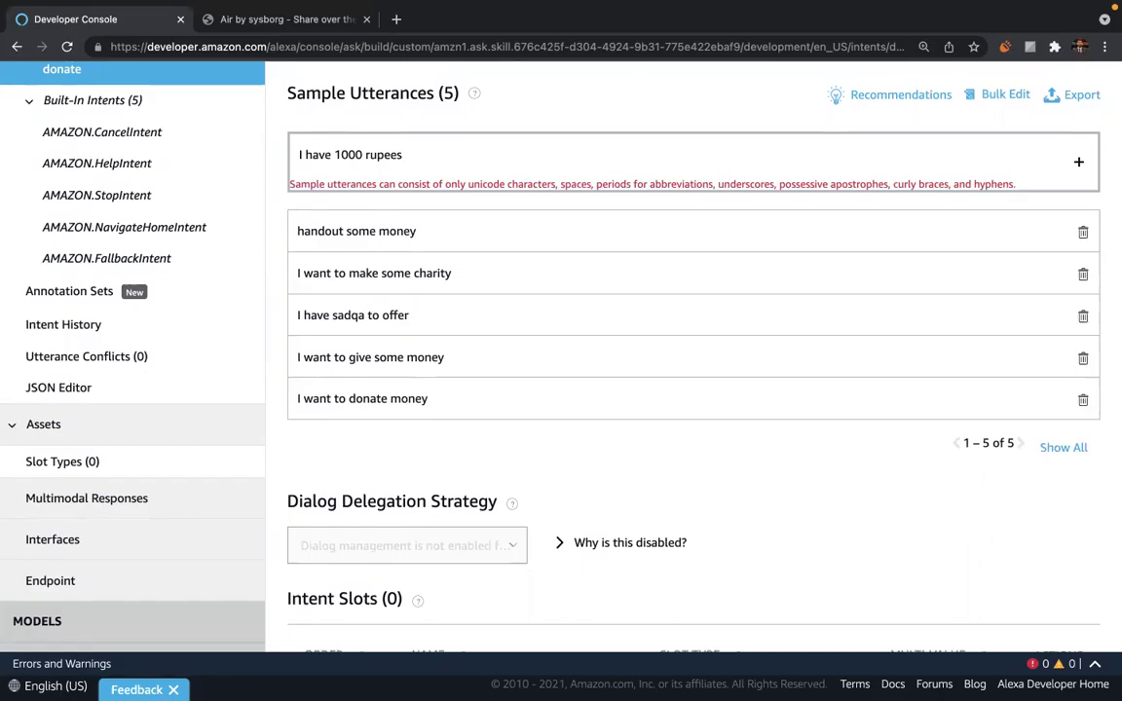
{"action": "type", "text": "to donate"}
- Try to create a new slot from the number 1000 in the draft utterance
{"action": "double_click", "coordinate": [348, 154]}
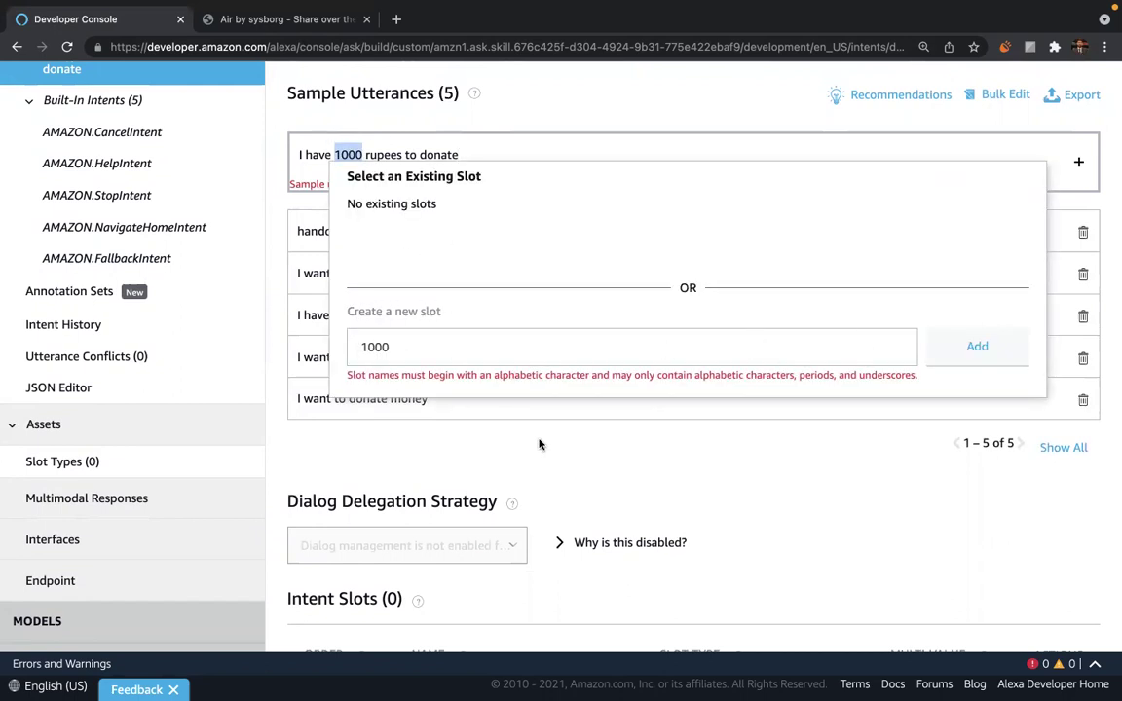
{"action": "left_click", "coordinate": [992, 354]}
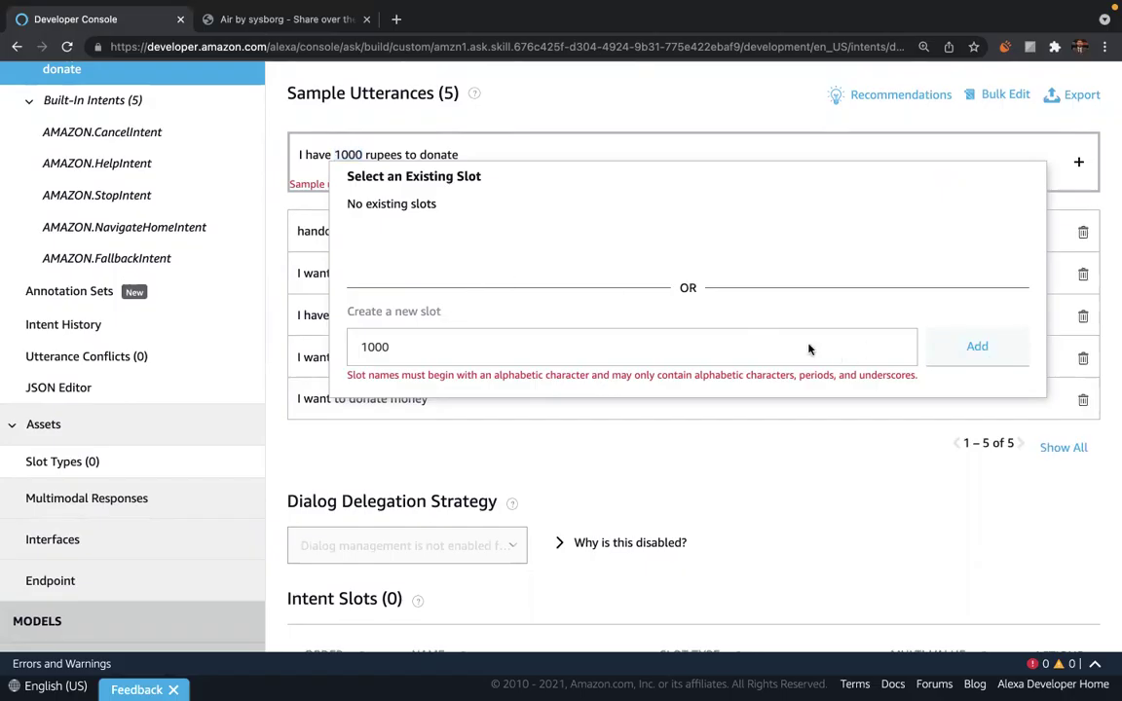
{"action": "left_click", "coordinate": [399, 414]}
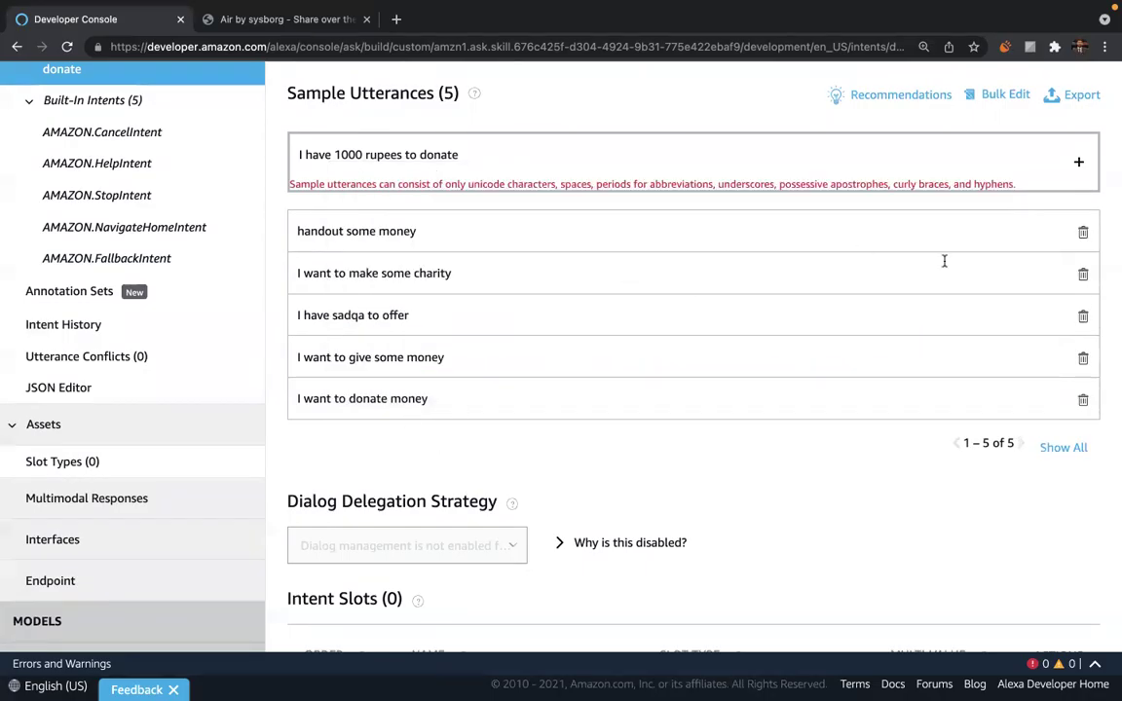
- Create an intent slot named rupees for the donate intent
{"action": "scroll", "coordinate": [522, 440], "scroll_direction": "down", "scroll_amount": 2}
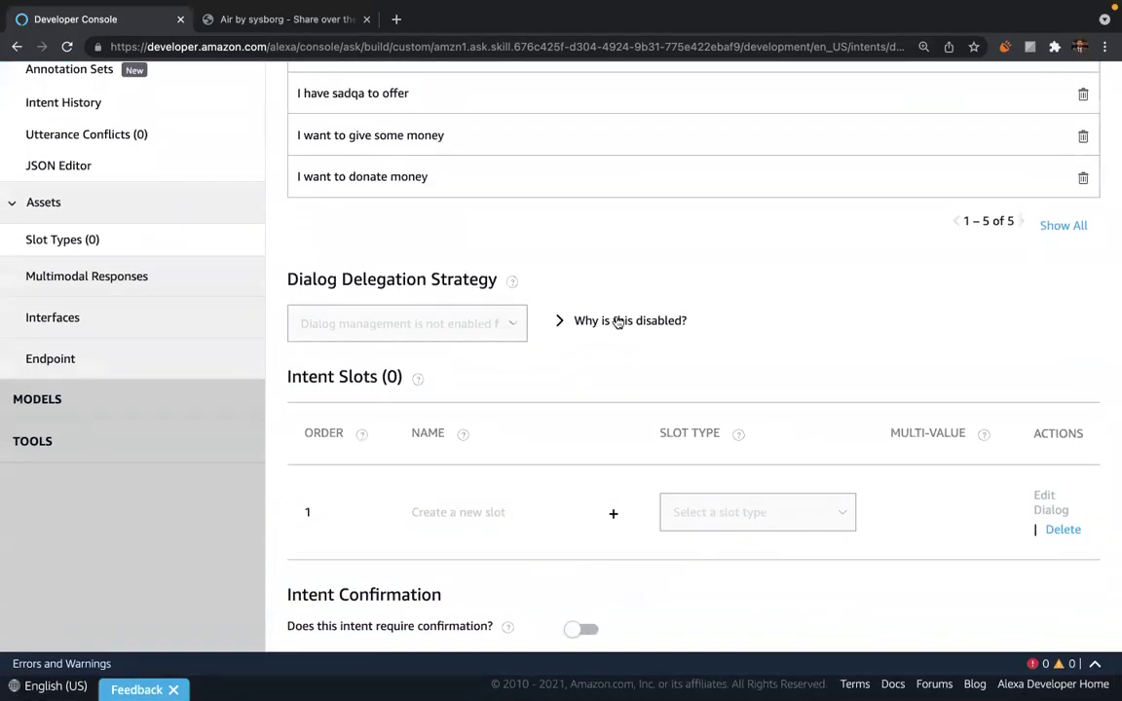
{"action": "left_click", "coordinate": [491, 514]}
{"action": "type", "text": "rupees"}
{"action": "left_click", "coordinate": [747, 528]}
{"action": "left_click", "coordinate": [614, 517]}
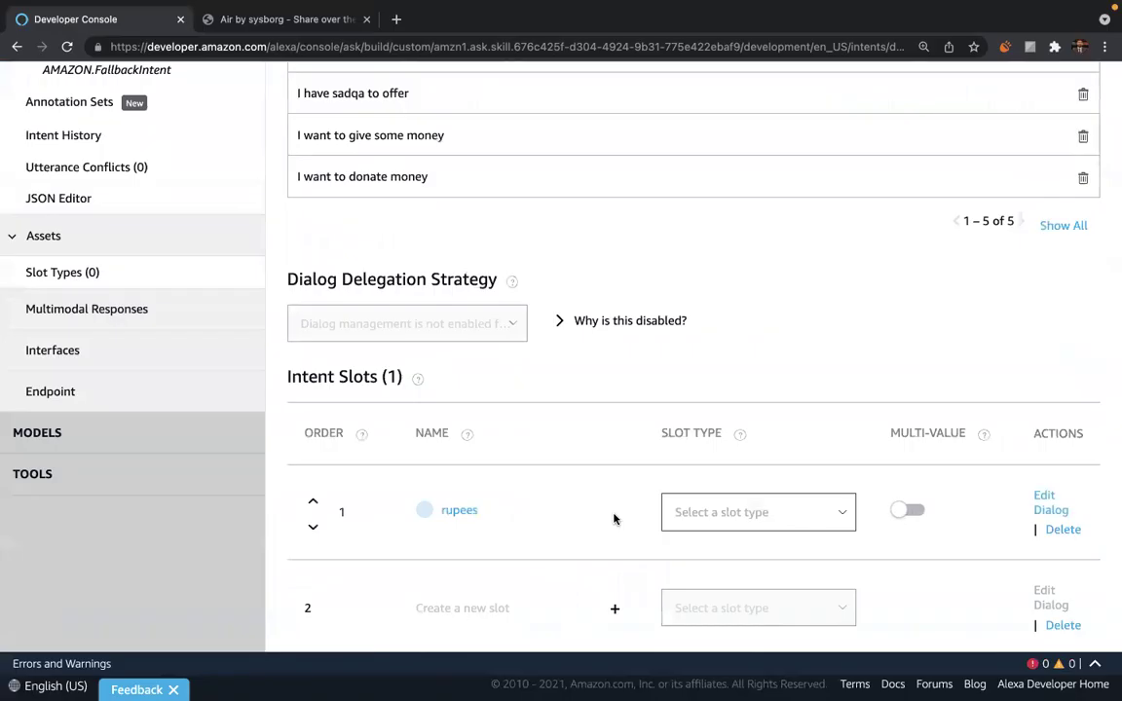
- Look through the available built-in slot types for the rupees slot
{"action": "left_click", "coordinate": [818, 415]}
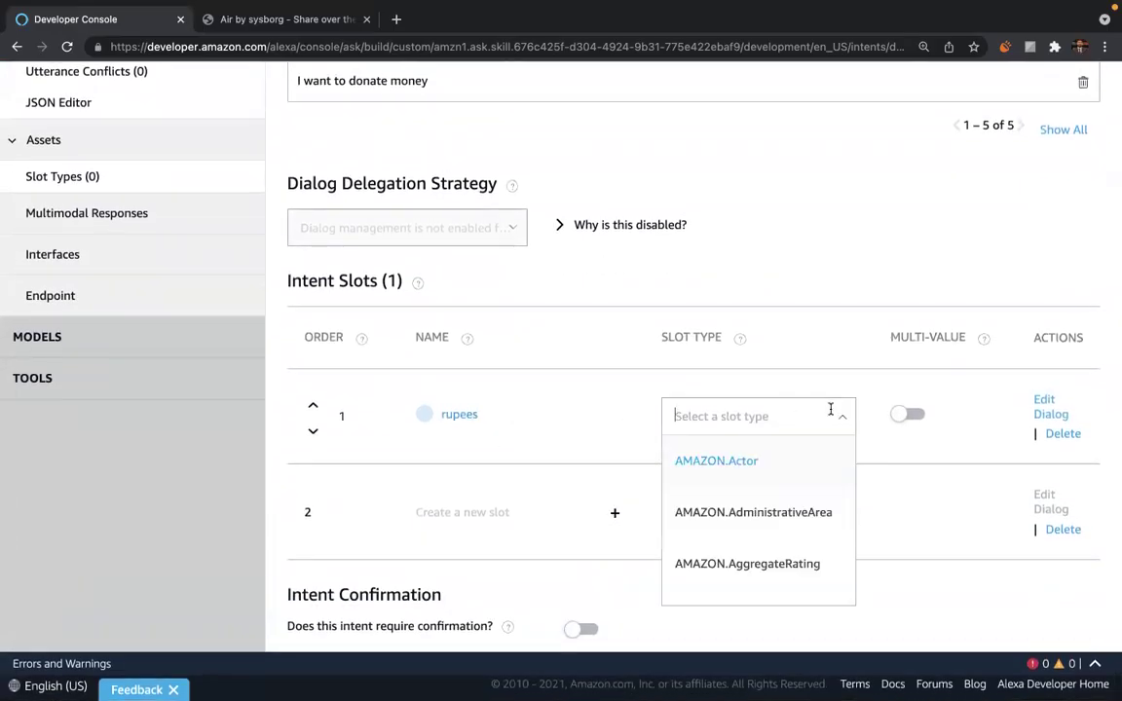
{"action": "left_click", "coordinate": [721, 243]}
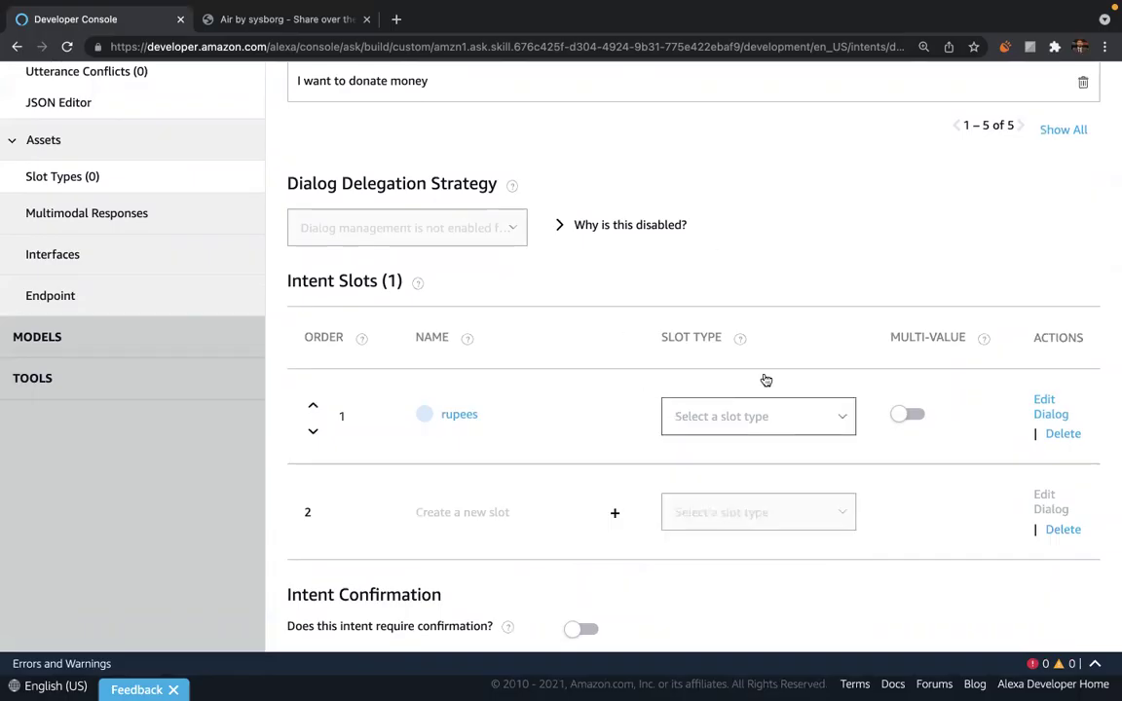
{"action": "left_click", "coordinate": [764, 417]}
{"action": "scroll", "coordinate": [757, 458], "scroll_direction": "down", "scroll_amount": 4}
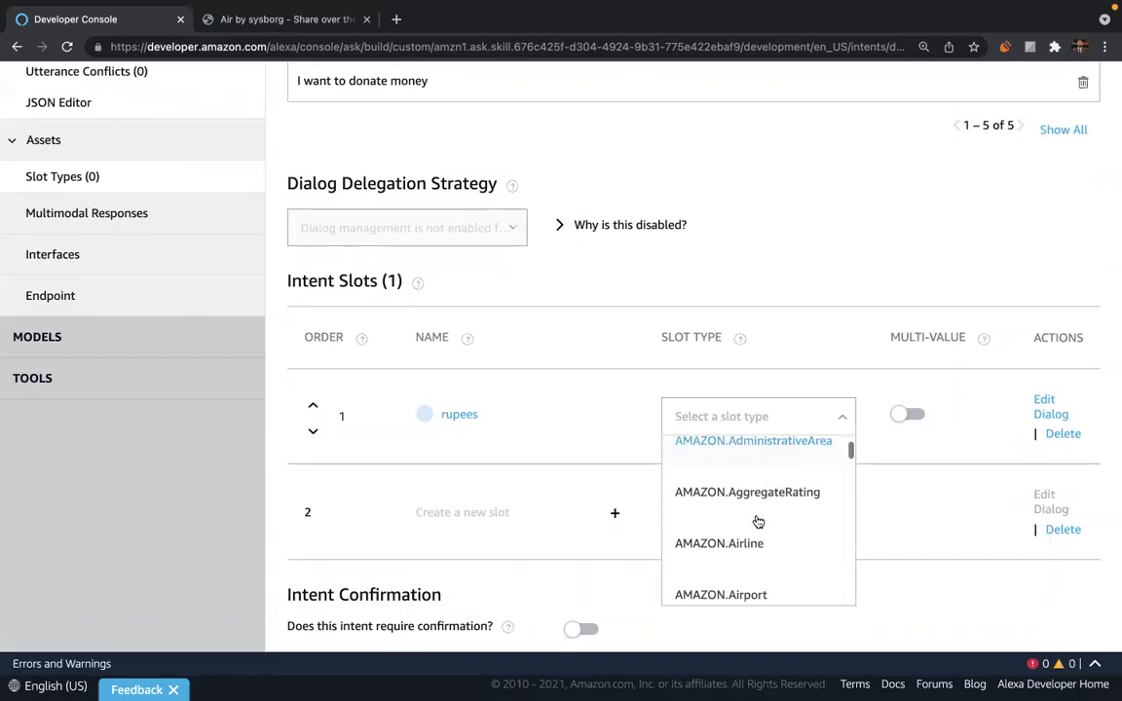
{"action": "scroll", "coordinate": [758, 522], "scroll_direction": "down", "scroll_amount": 3}
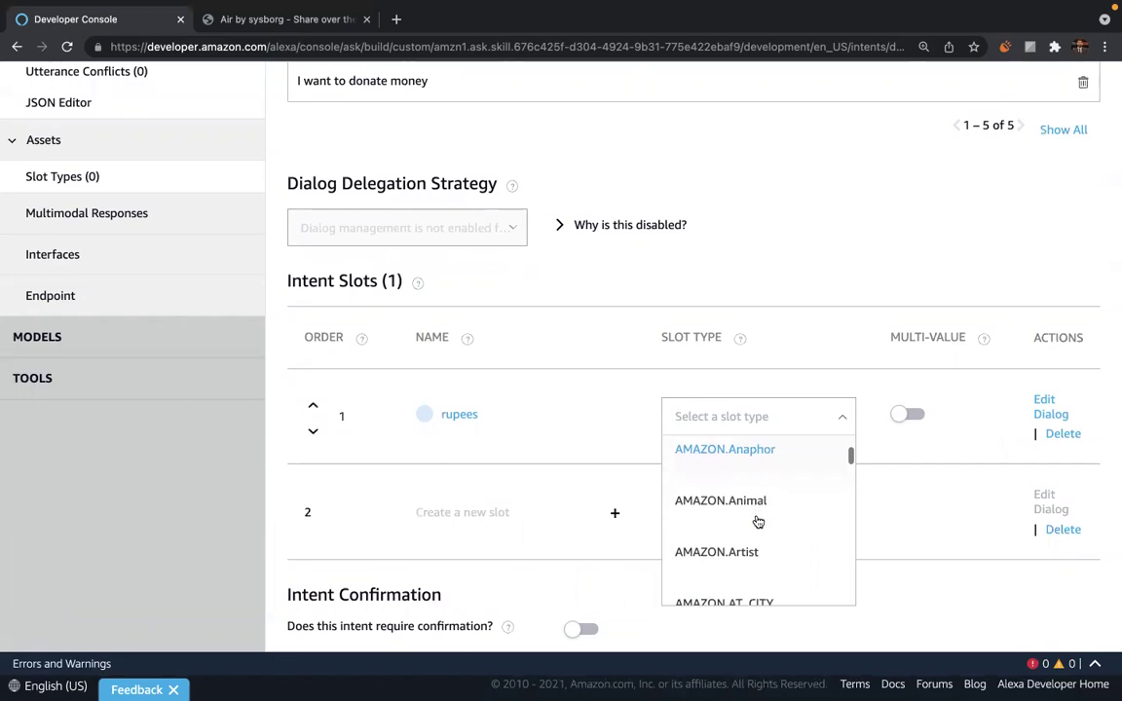
{"action": "scroll", "coordinate": [751, 530], "scroll_direction": "down", "scroll_amount": 2}
{"action": "scroll", "coordinate": [732, 589], "scroll_direction": "down", "scroll_amount": 2}
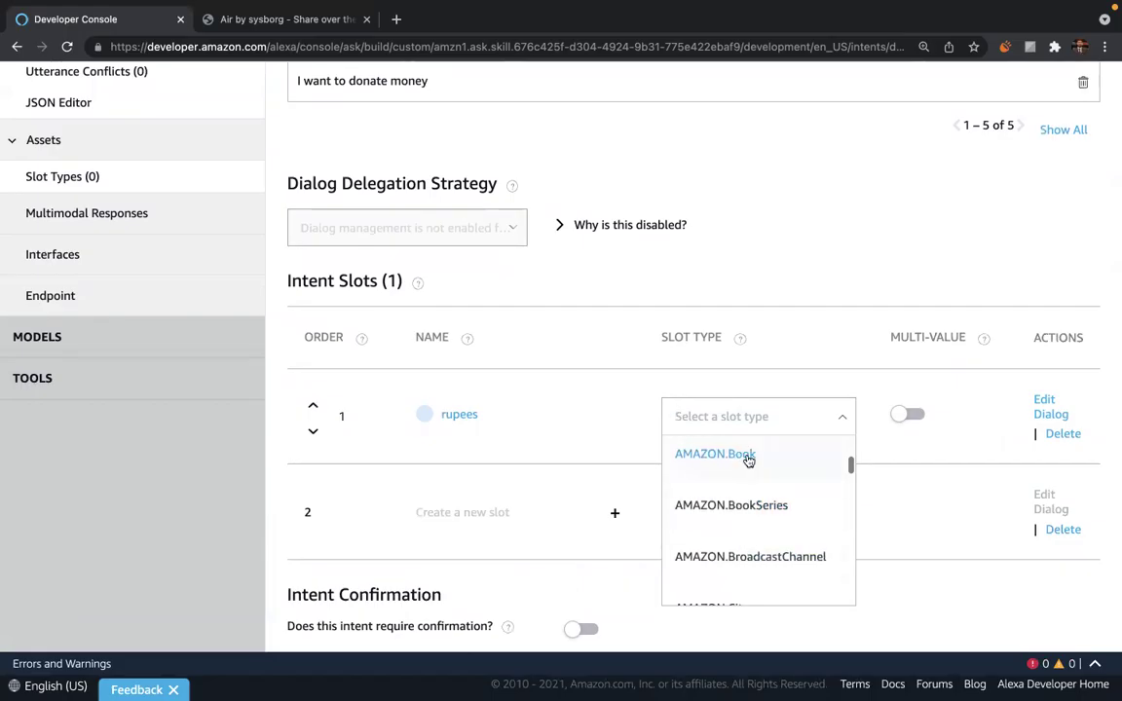
{"action": "scroll", "coordinate": [748, 460], "scroll_direction": "down", "scroll_amount": 3}
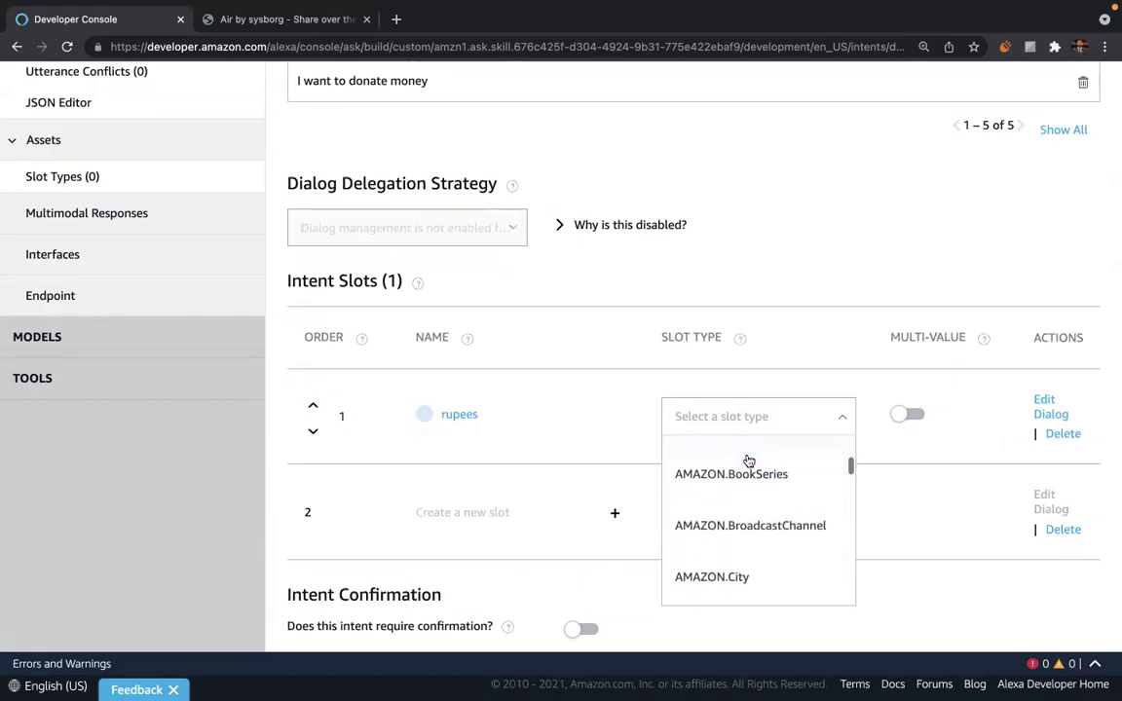
{"action": "scroll", "coordinate": [747, 460], "scroll_direction": "down", "scroll_amount": 2}
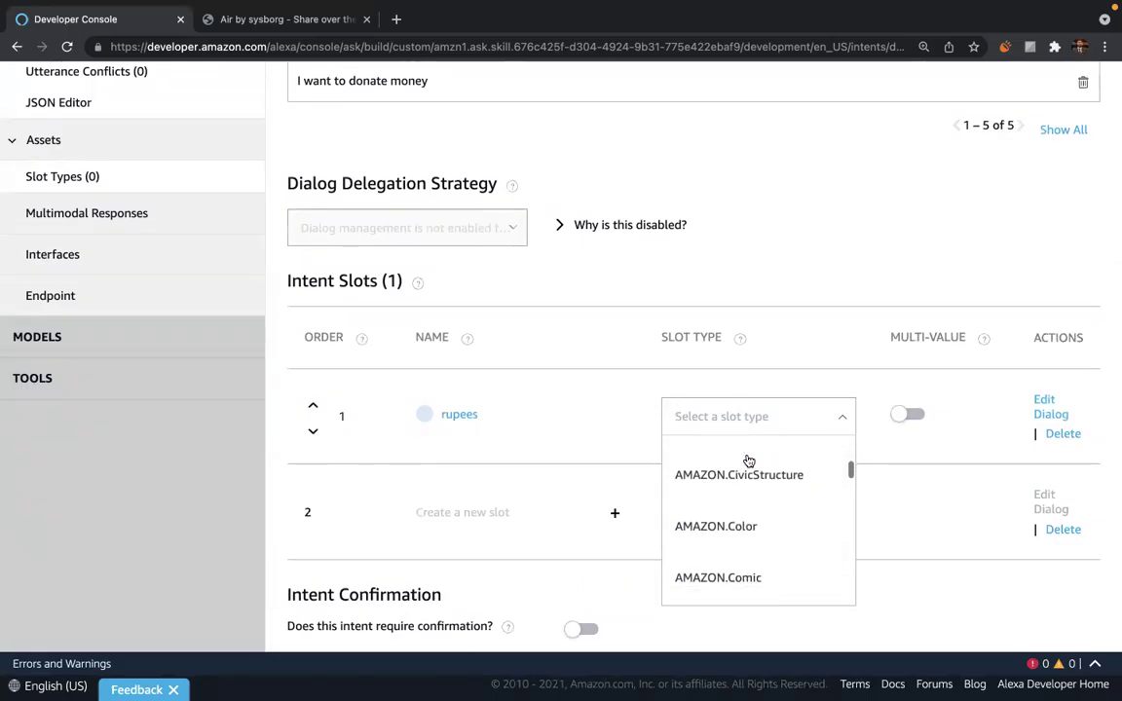
{"action": "scroll", "coordinate": [749, 459], "scroll_direction": "up", "scroll_amount": 1}
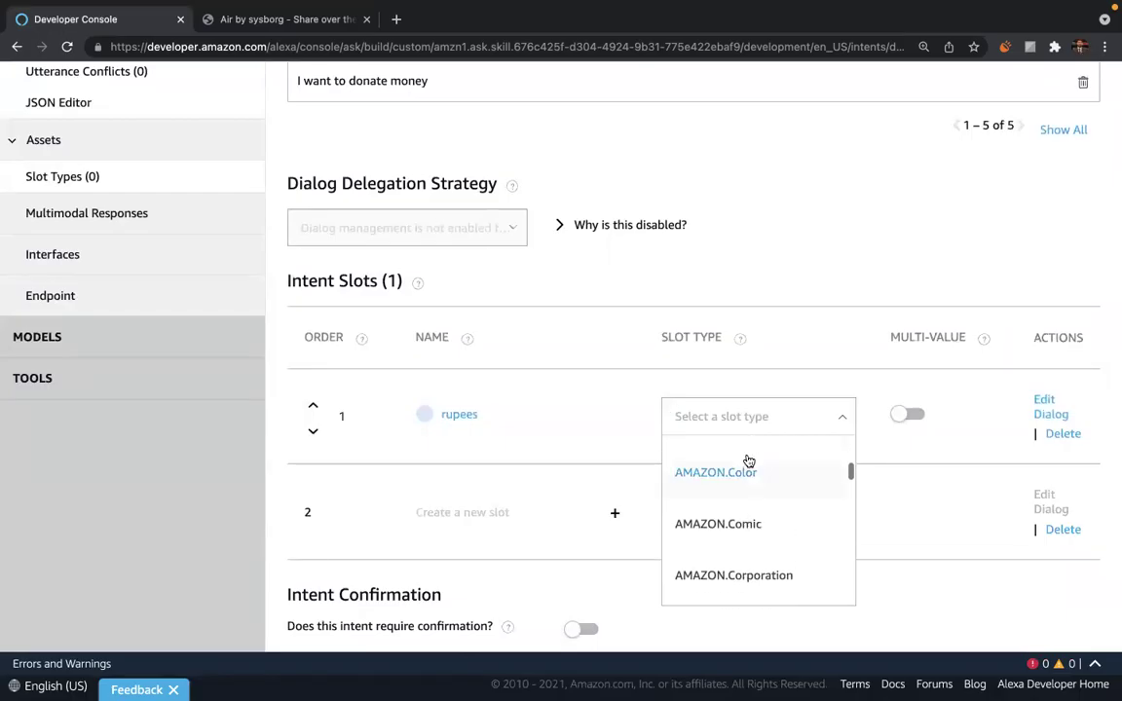
{"action": "scroll", "coordinate": [747, 485], "scroll_direction": "up", "scroll_amount": 1}
{"action": "scroll", "coordinate": [747, 485], "scroll_direction": "down", "scroll_amount": 2}
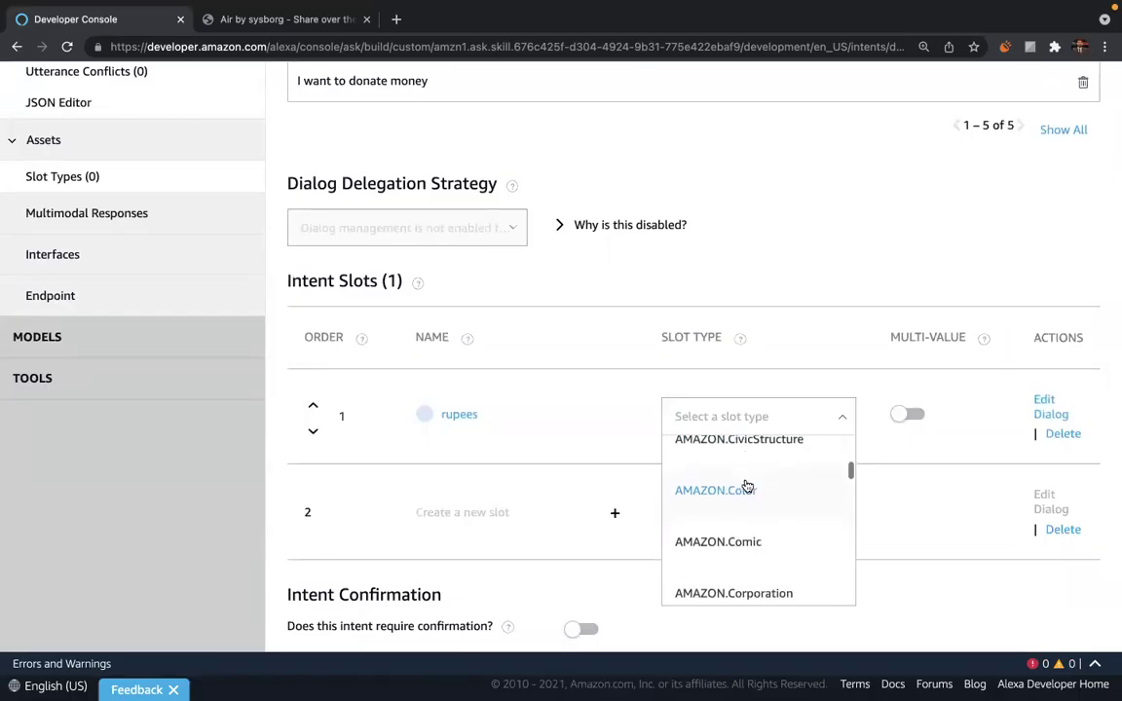
{"action": "scroll", "coordinate": [747, 485], "scroll_direction": "down", "scroll_amount": 3}
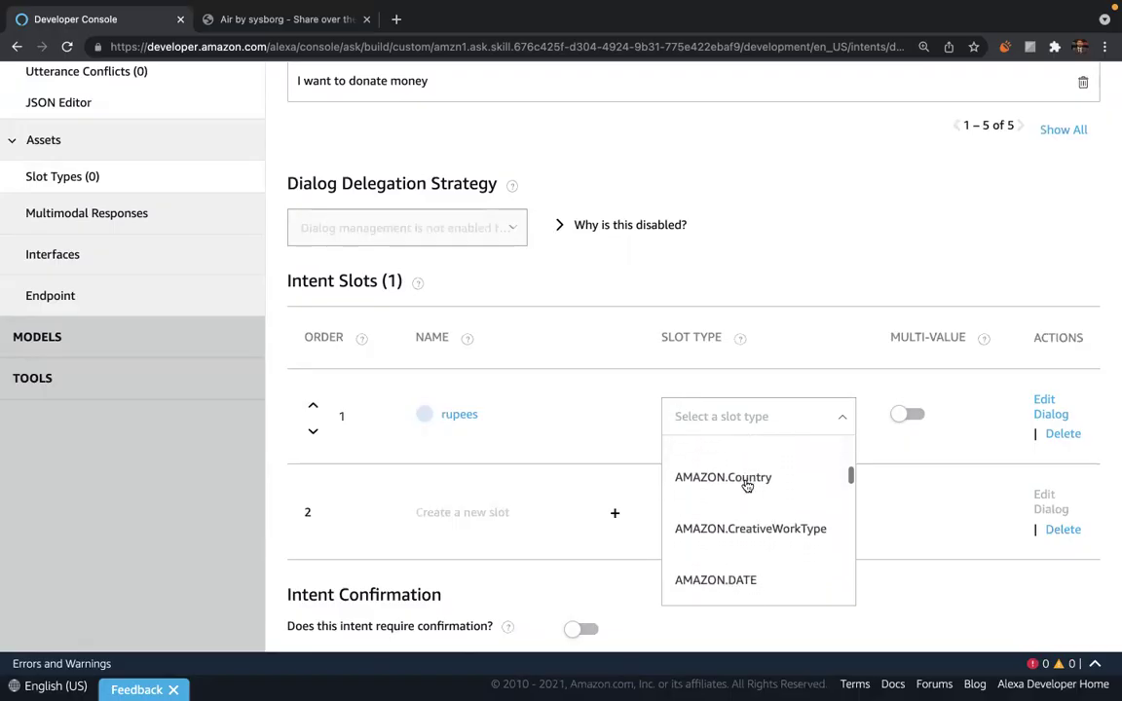
{"action": "scroll", "coordinate": [726, 529], "scroll_direction": "down", "scroll_amount": 1}
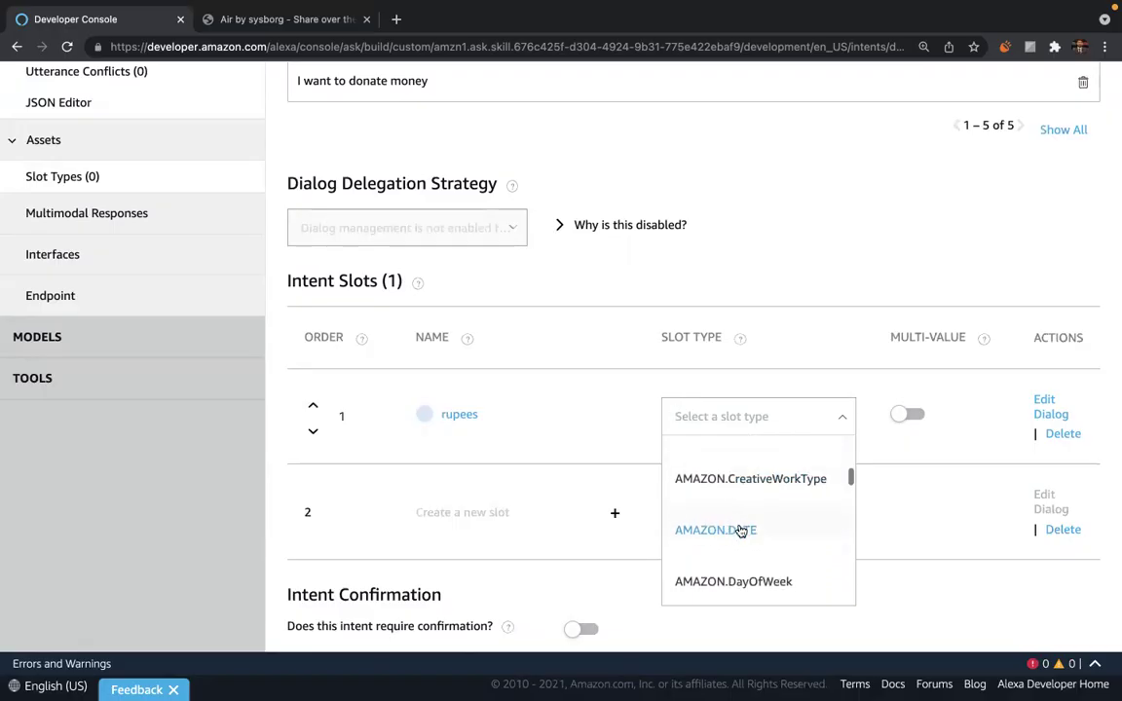
{"action": "scroll", "coordinate": [738, 531], "scroll_direction": "down", "scroll_amount": 1}
{"action": "scroll", "coordinate": [740, 531], "scroll_direction": "down", "scroll_amount": 1}
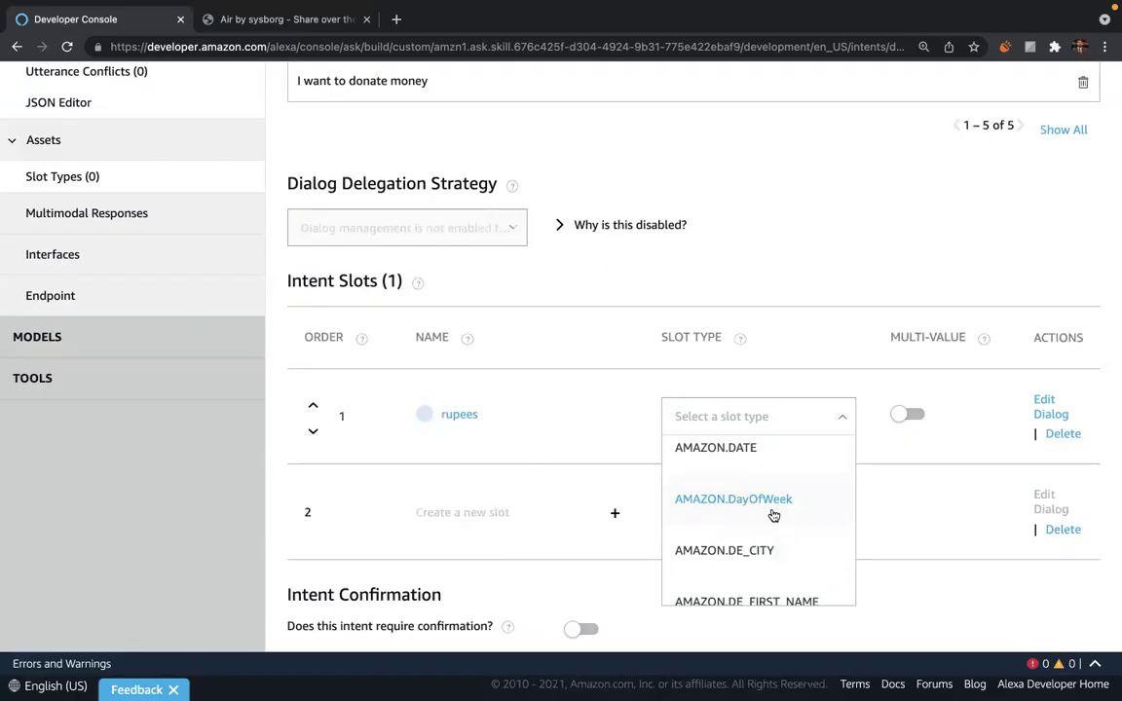
{"action": "scroll", "coordinate": [773, 515], "scroll_direction": "down", "scroll_amount": 3}
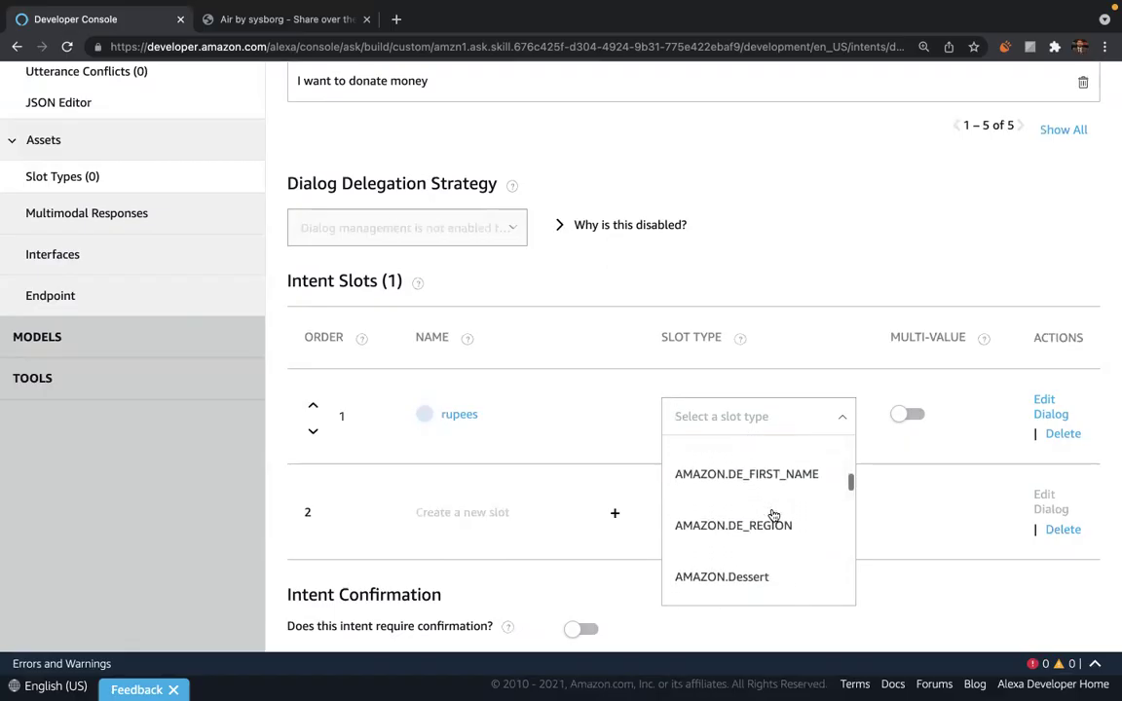
{"action": "scroll", "coordinate": [773, 515], "scroll_direction": "up", "scroll_amount": 2}
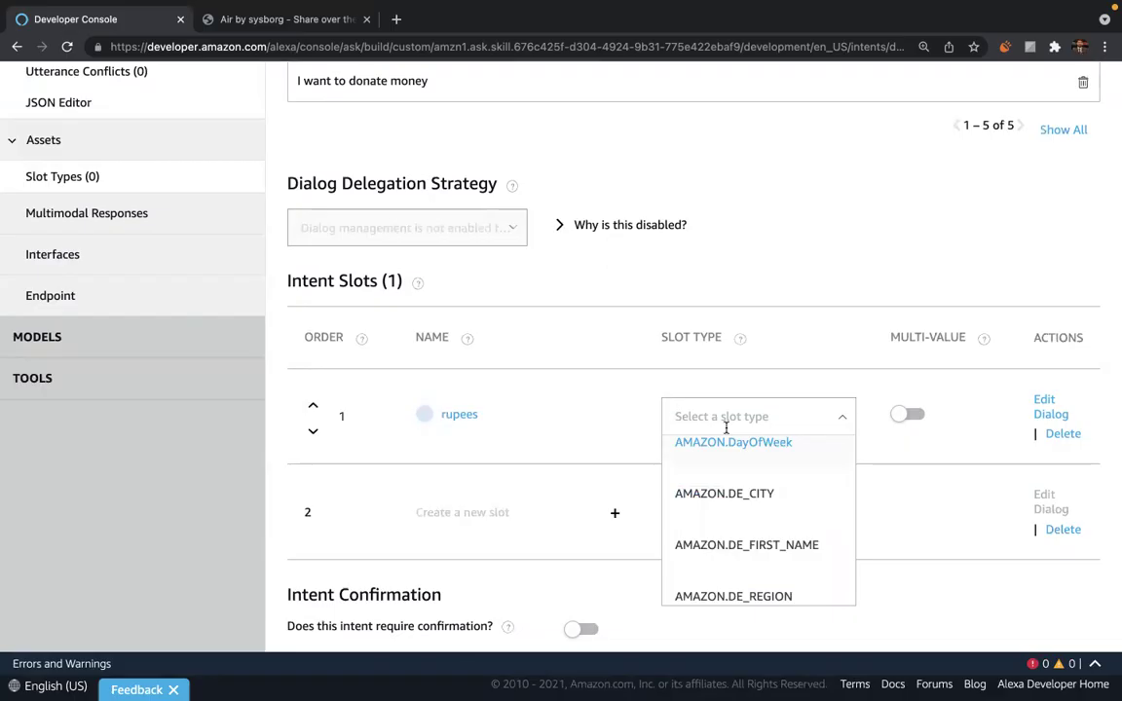
- Filter the slot types by "number" and assign AMAZON.NUMBER to the rupees slot
{"action": "type", "text": "number"}
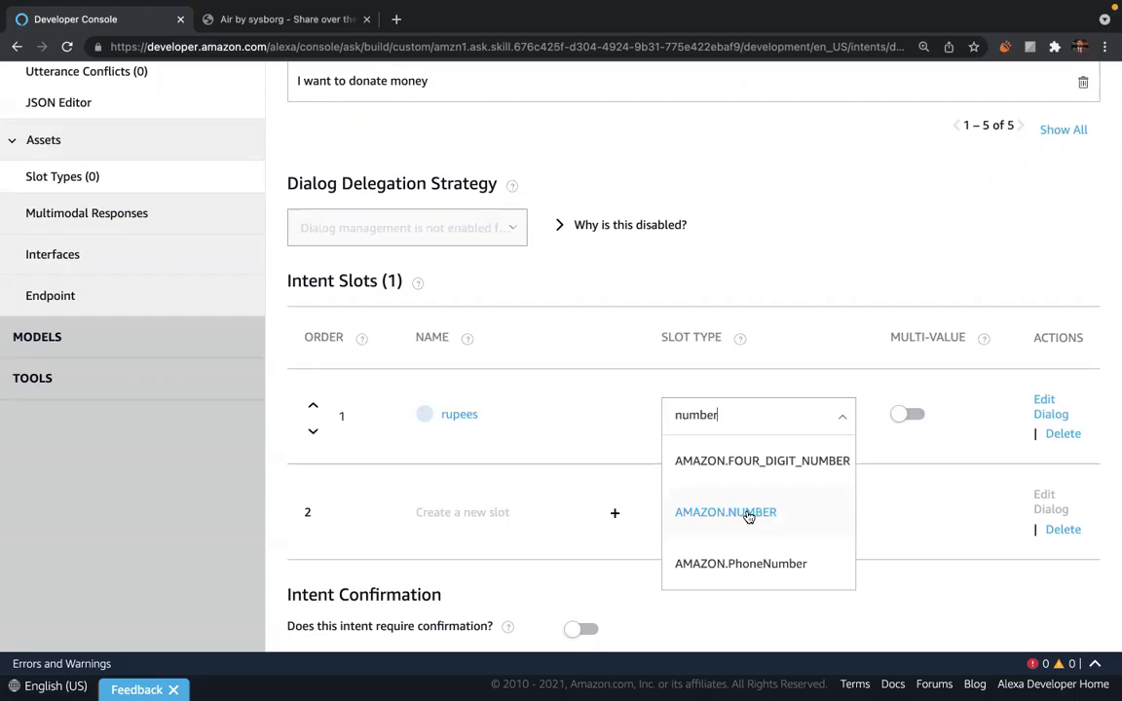
{"action": "left_click", "coordinate": [755, 516]}
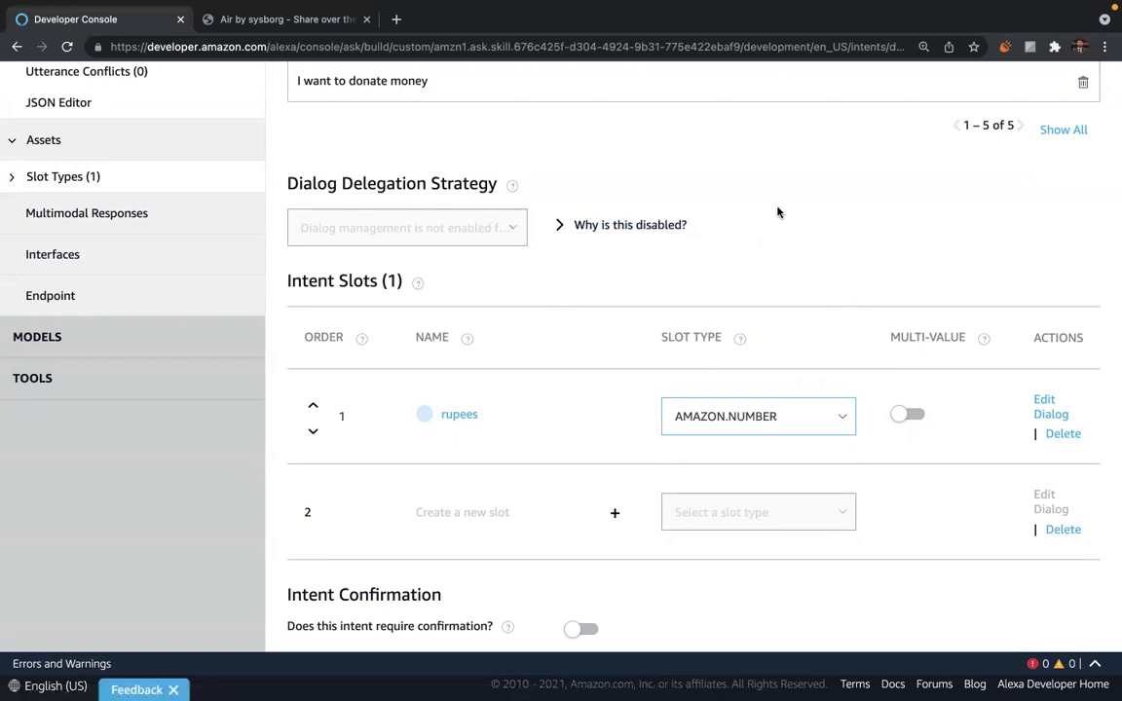
- Replace 1000 in the draft sample utterance with the existing {rupees} slot
{"action": "scroll", "coordinate": [777, 212], "scroll_direction": "up", "scroll_amount": 5}
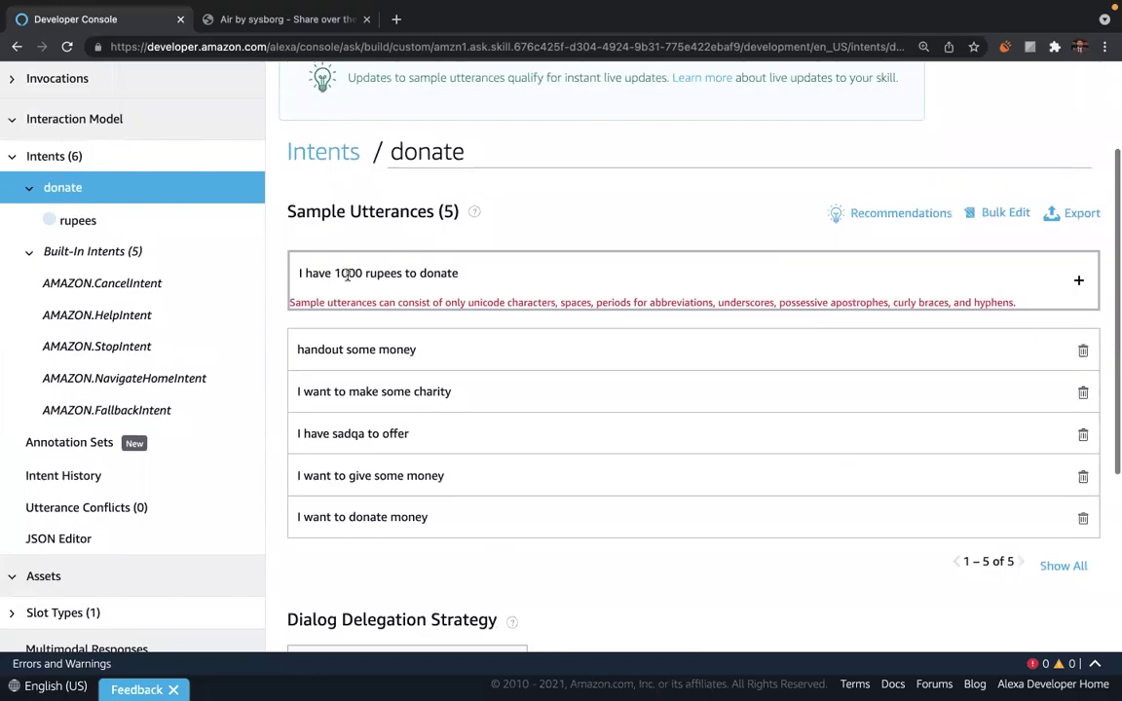
{"action": "double_click", "coordinate": [347, 274]}
{"action": "left_click", "coordinate": [387, 322]}
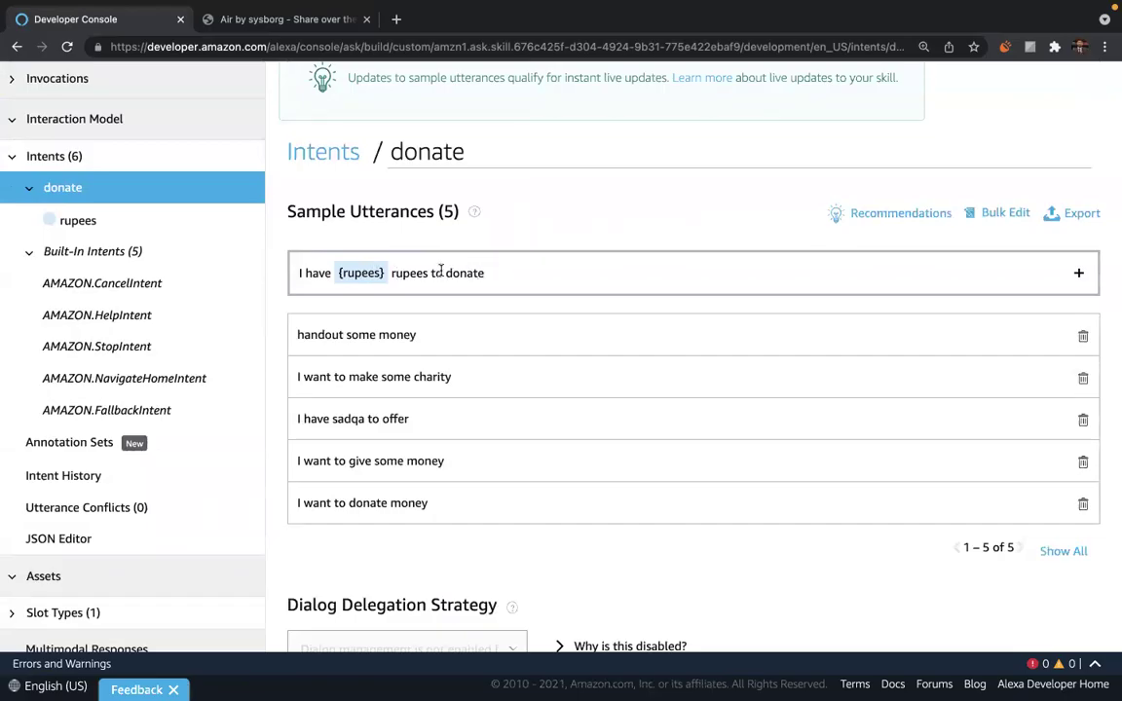
- Remove "to donate" from the draft and add "I have {rupees} rupees" to the sample utterances
{"action": "left_click_drag", "start_coordinate": [431, 274], "coordinate": [488, 273]}
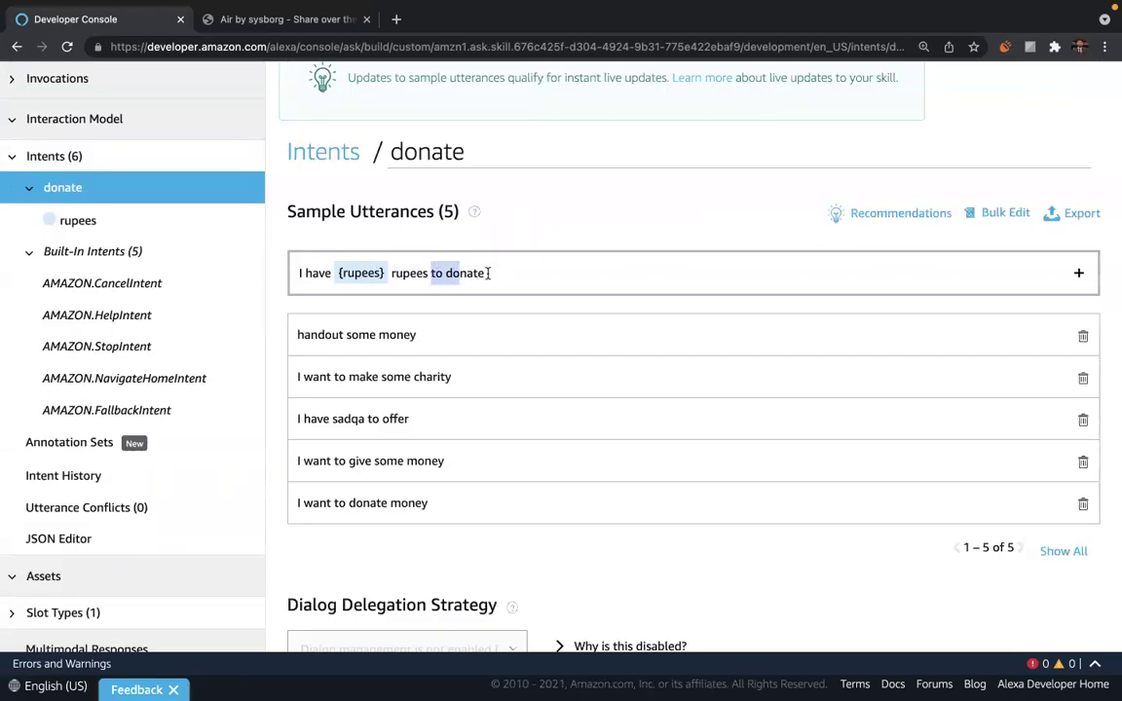
{"action": "key", "text": "BackSpace"}
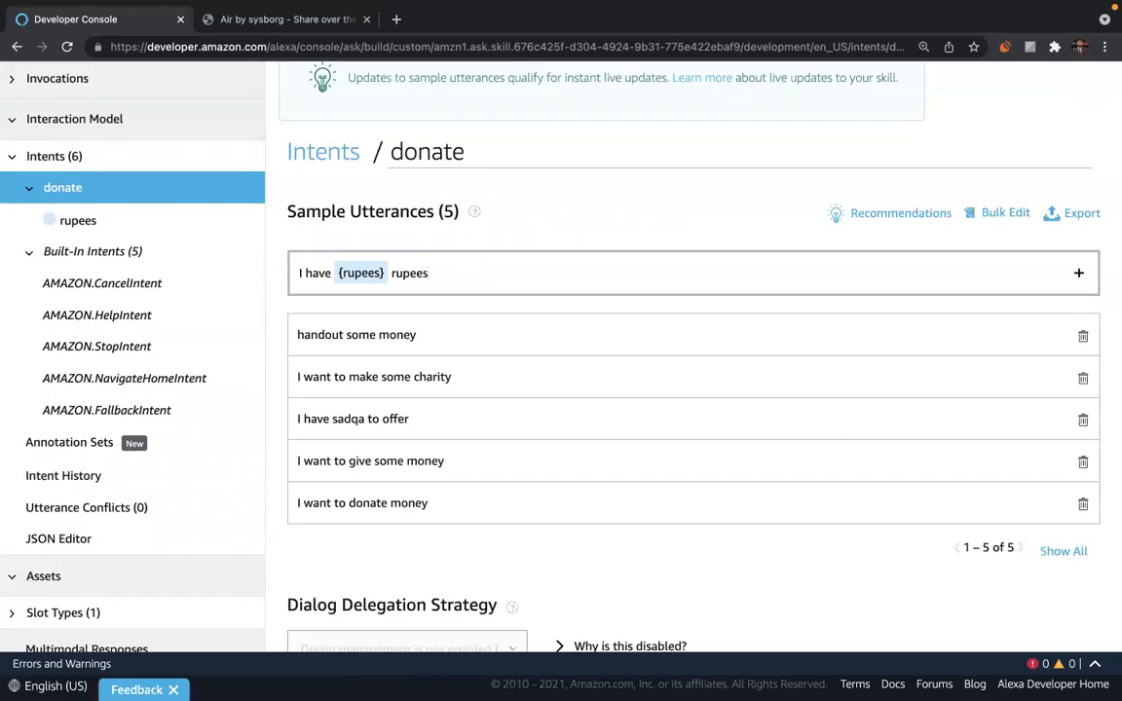
{"action": "key", "text": "Return"}
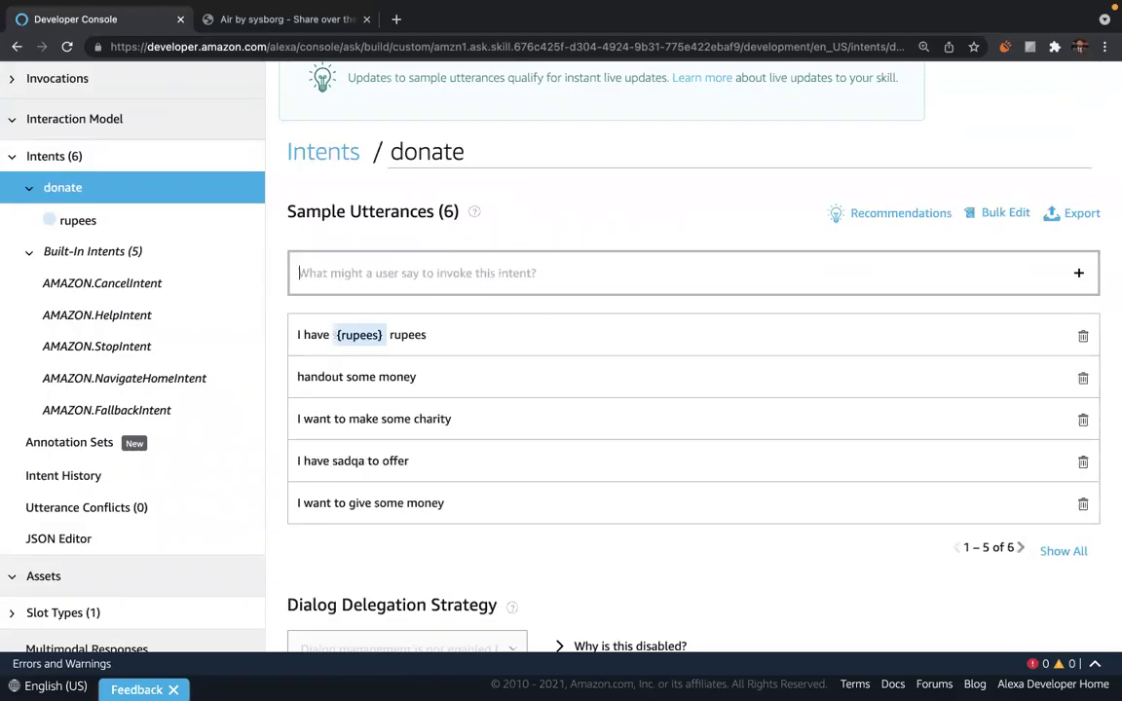
{"action": "double_click", "coordinate": [409, 334]}
{"action": "left_click", "coordinate": [443, 332]}
{"action": "double_click", "coordinate": [416, 334]}
{"action": "left_click", "coordinate": [445, 333]}
{"action": "double_click", "coordinate": [408, 334]}
- Add "I want want to sadqa {rupees} rupees" to the donate intent's sample utterances, using the existing rupees slot
{"action": "left_click", "coordinate": [352, 274]}
{"action": "type", "text": "I"}
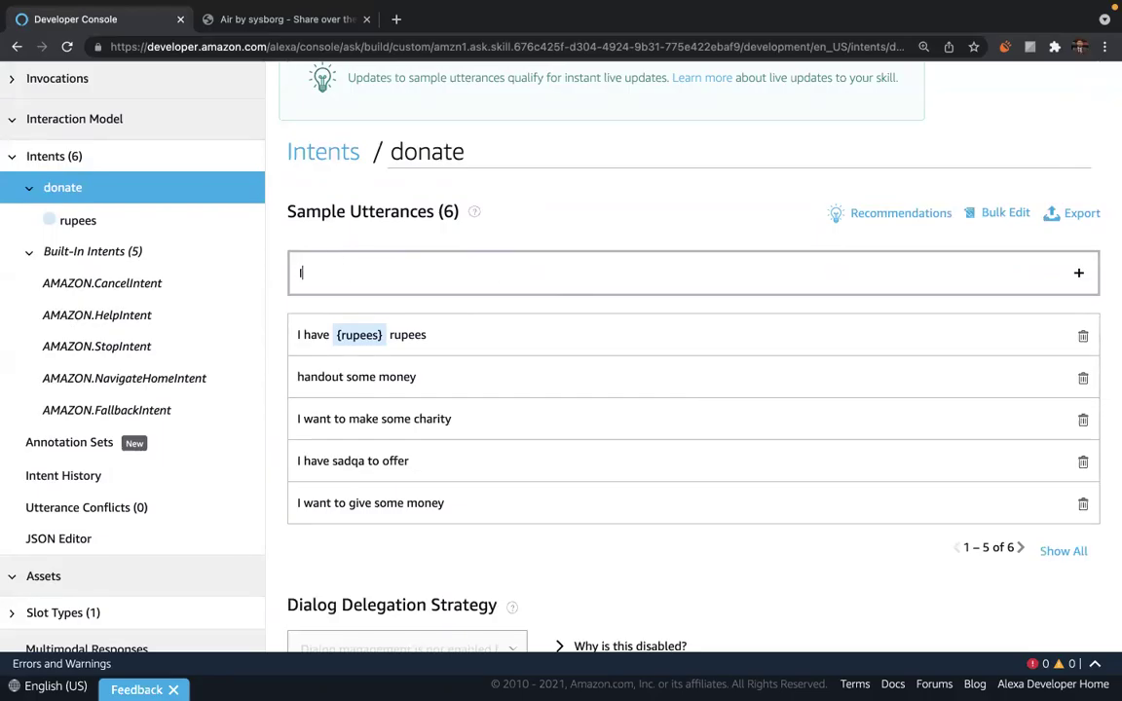
{"action": "type", "text": " want wan"}
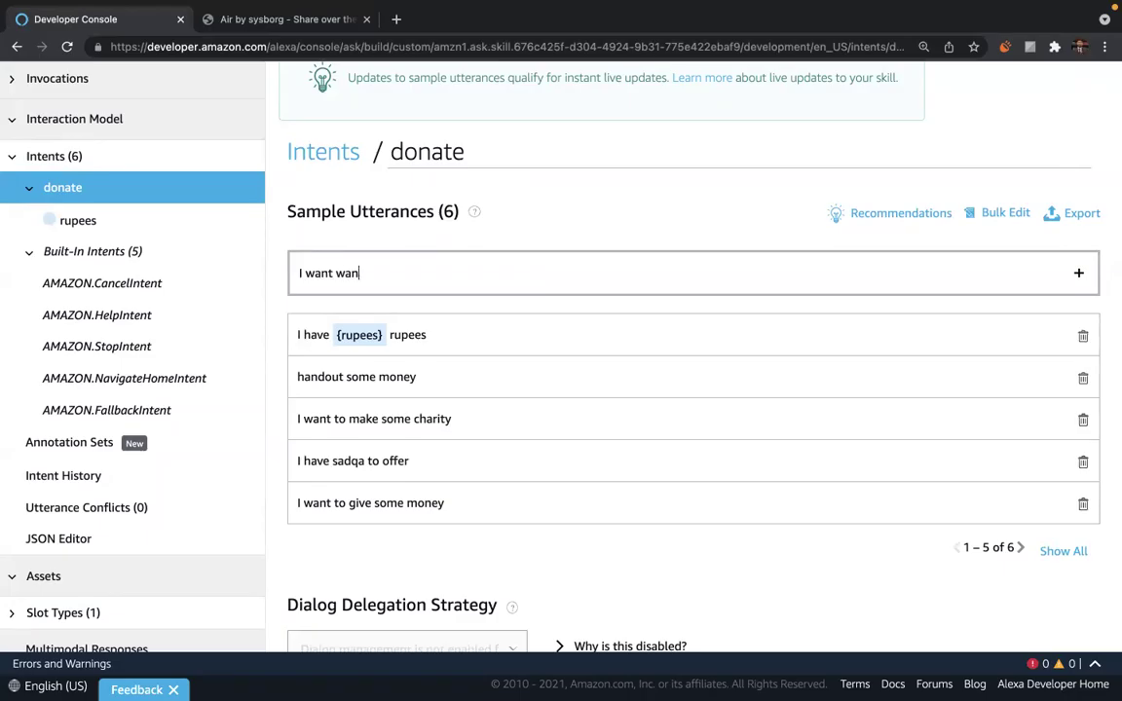
{"action": "type", "text": "t to sadqa {"}
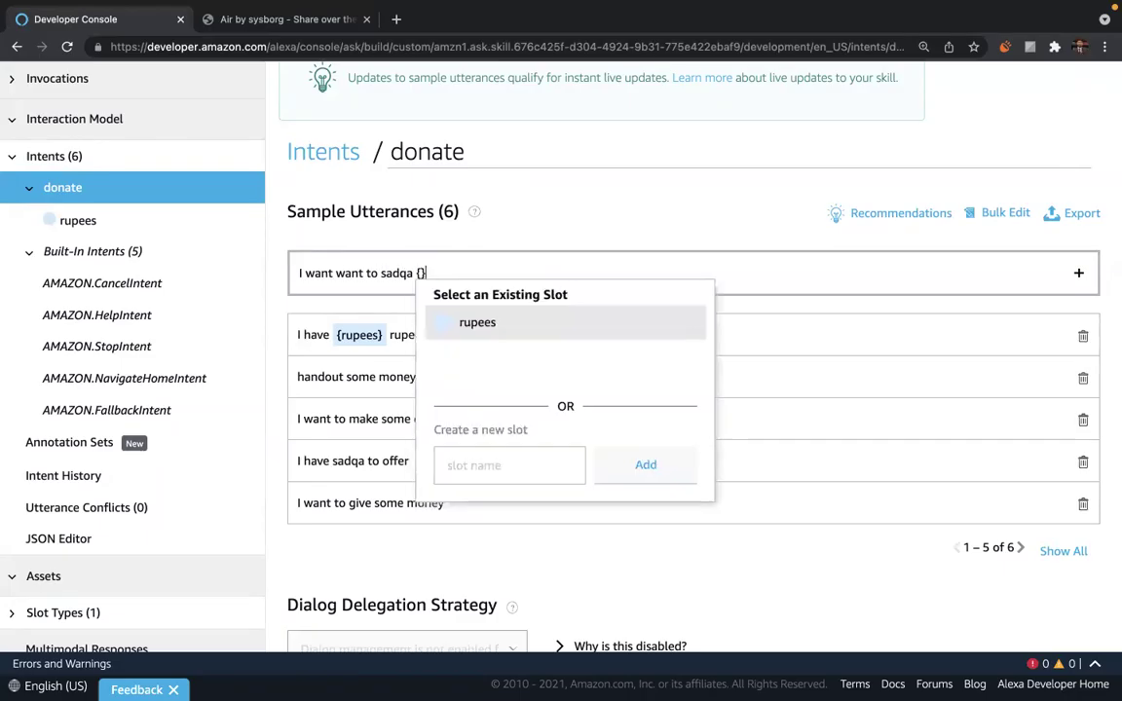
{"action": "key", "text": "Return"}
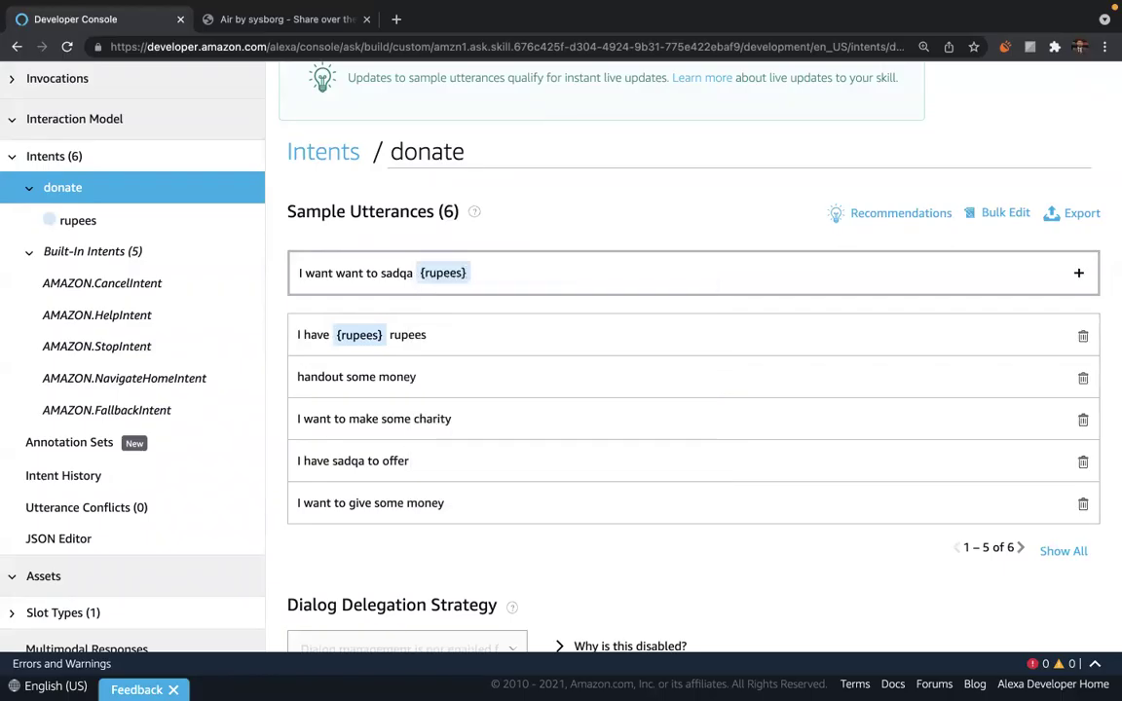
{"action": "type", "text": "pee"}
{"action": "key", "text": "Return"}
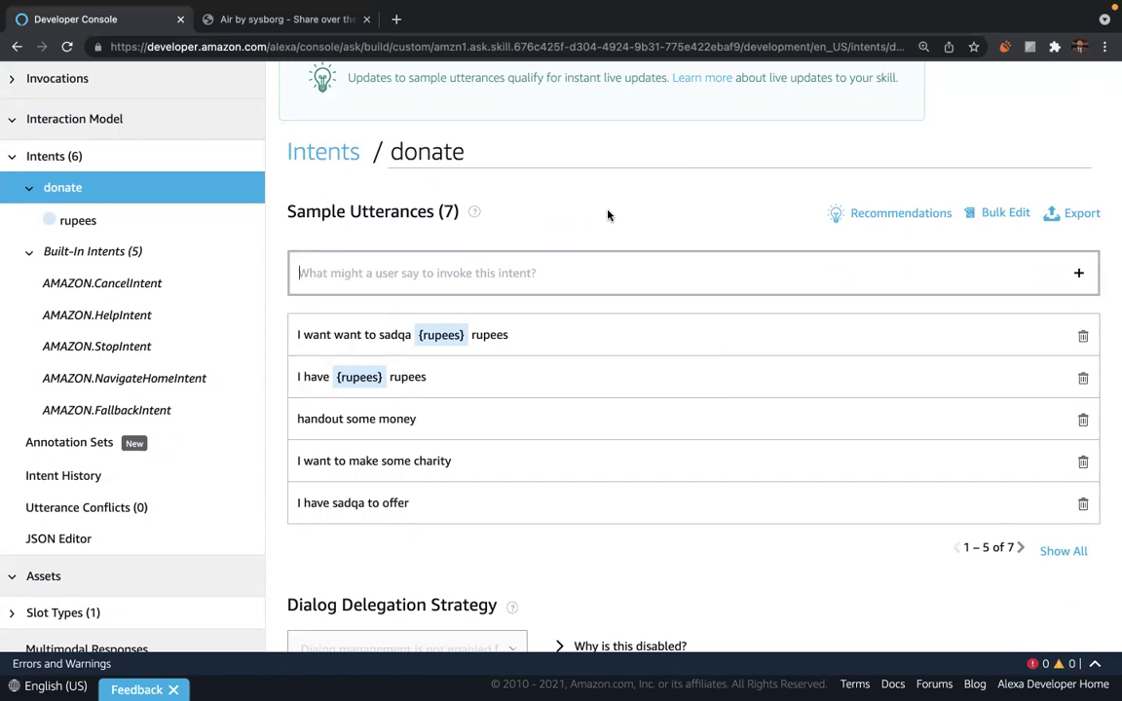
- Correct the newest sample utterance to "I want to sadqa {rupees} rupees" and build the skill model
{"action": "scroll", "coordinate": [608, 215], "scroll_direction": "up", "scroll_amount": 3}
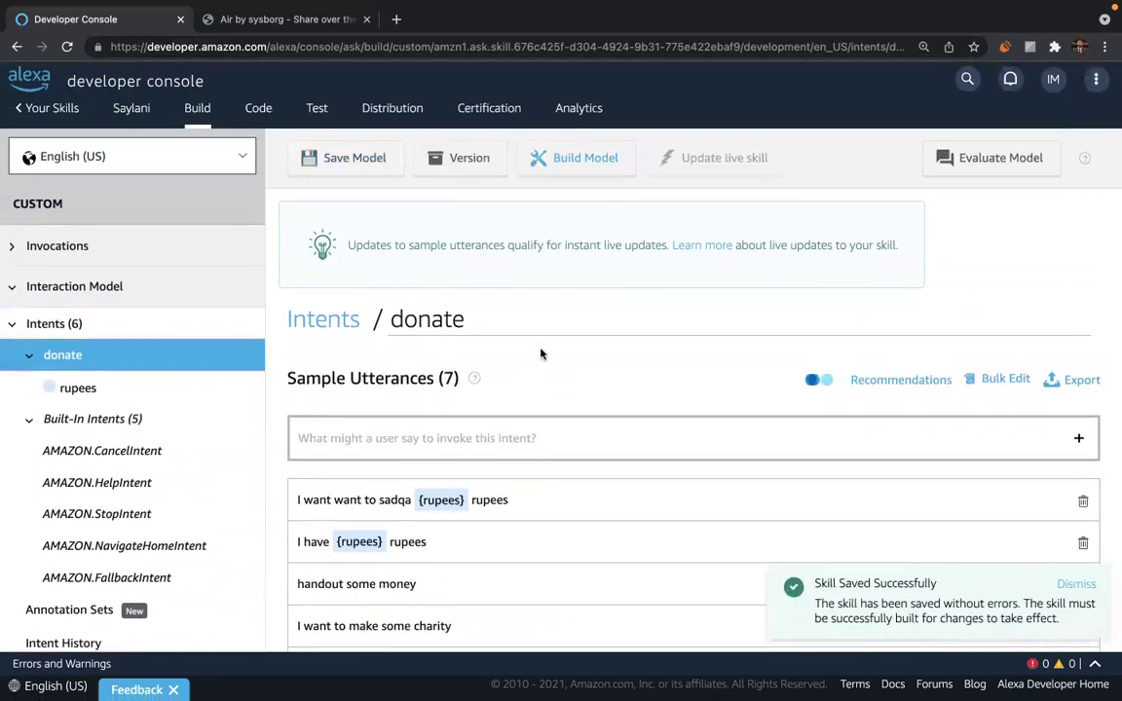
{"action": "scroll", "coordinate": [542, 355], "scroll_direction": "down", "scroll_amount": 2}
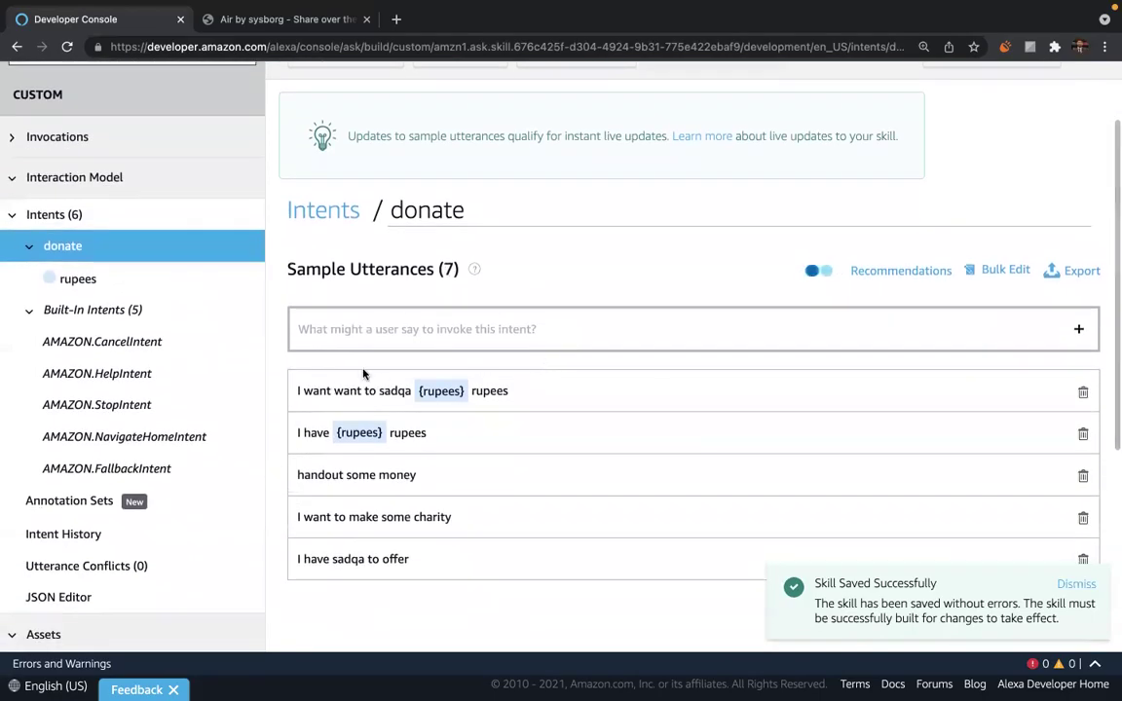
{"action": "double_click", "coordinate": [345, 389]}
{"action": "key", "text": "BackSpace"}
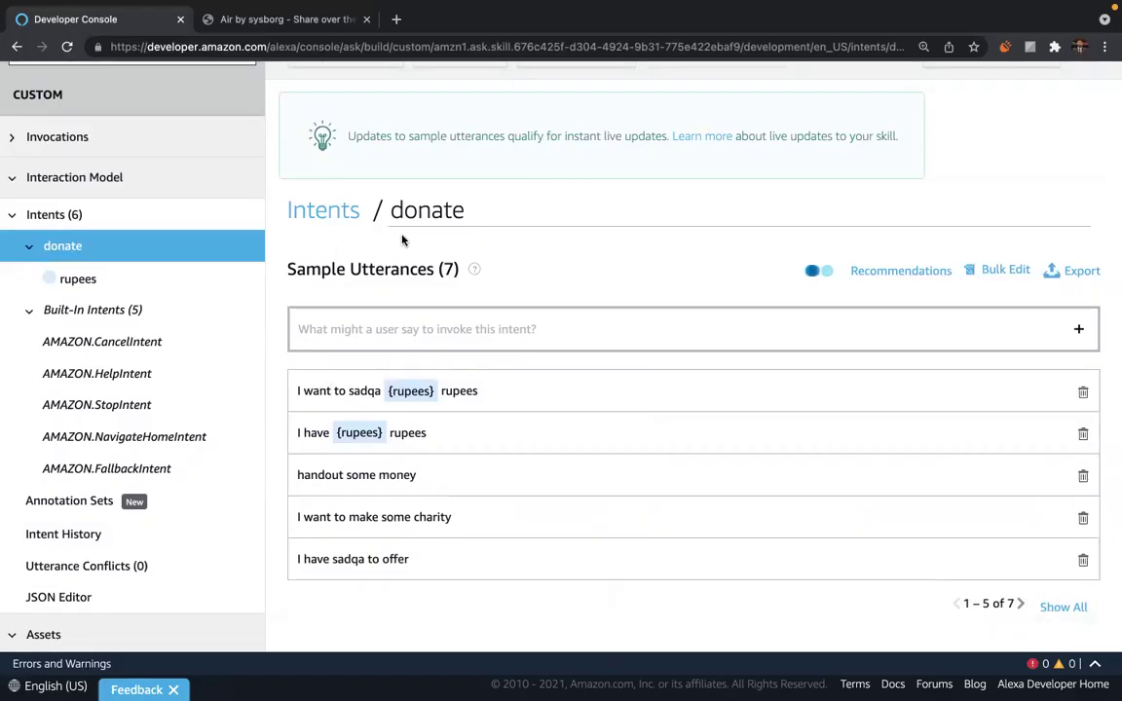
{"action": "scroll", "coordinate": [401, 243], "scroll_direction": "up", "scroll_amount": 2}
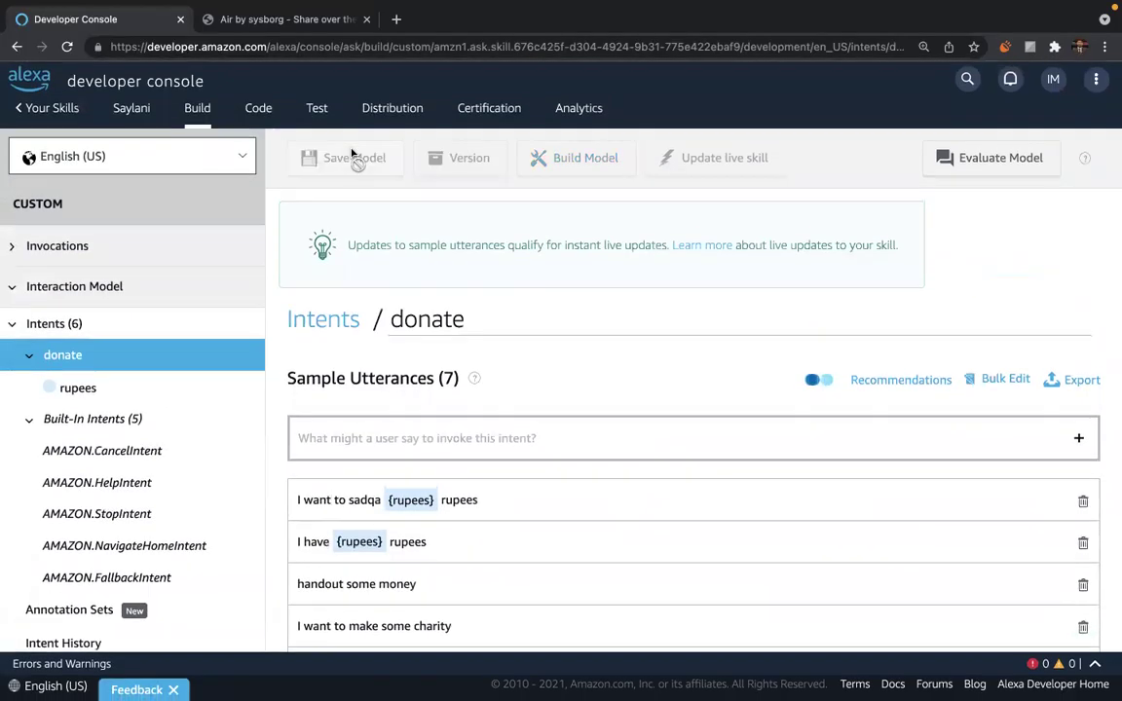
{"action": "left_click", "coordinate": [565, 166]}
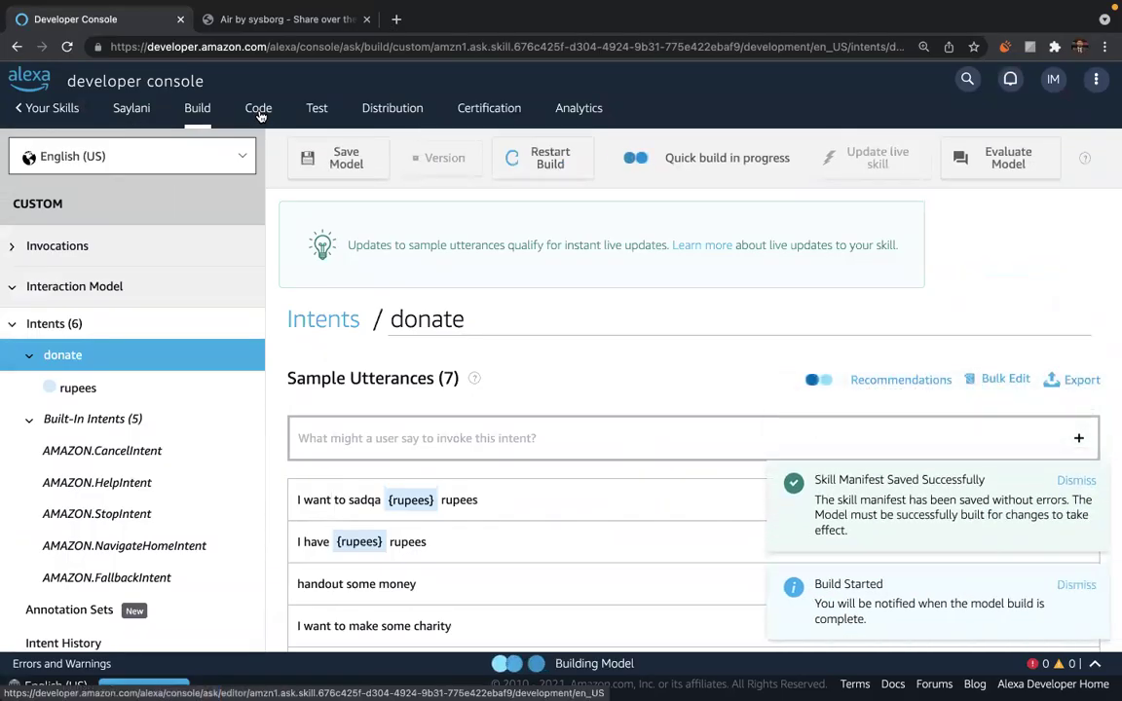
- Open the skill's Code page in a new browser tab and switch to it
{"action": "right_click", "coordinate": [260, 116]}
{"action": "left_click", "coordinate": [292, 116]}
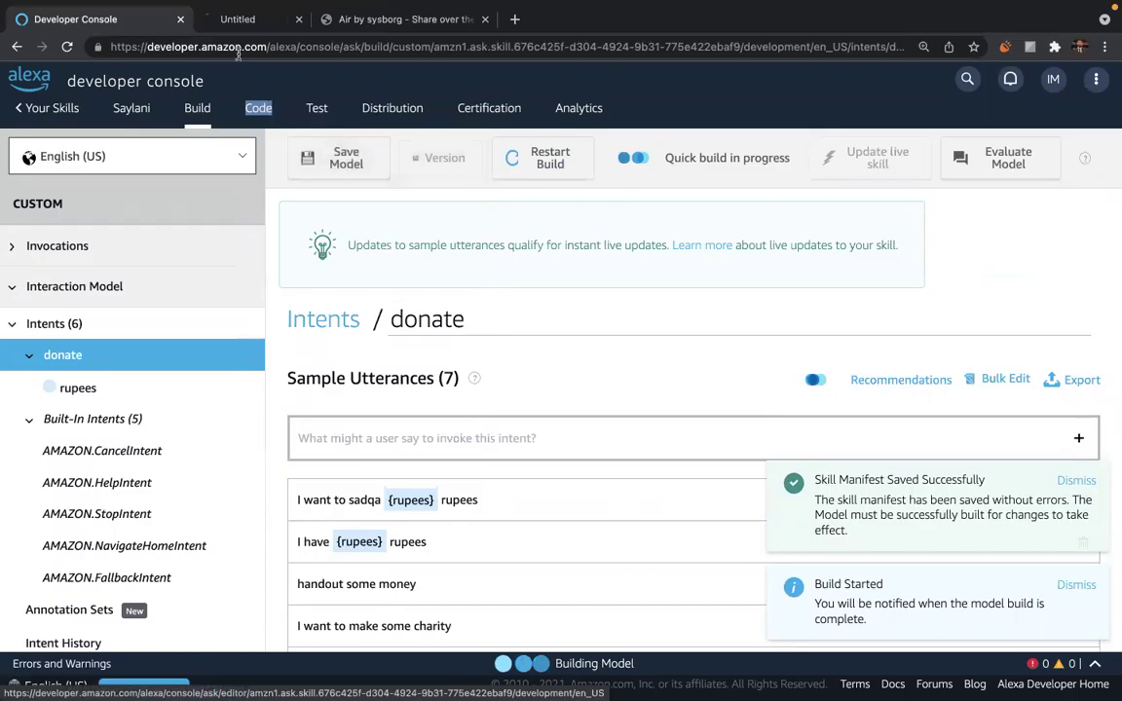
{"action": "left_click", "coordinate": [261, 19]}
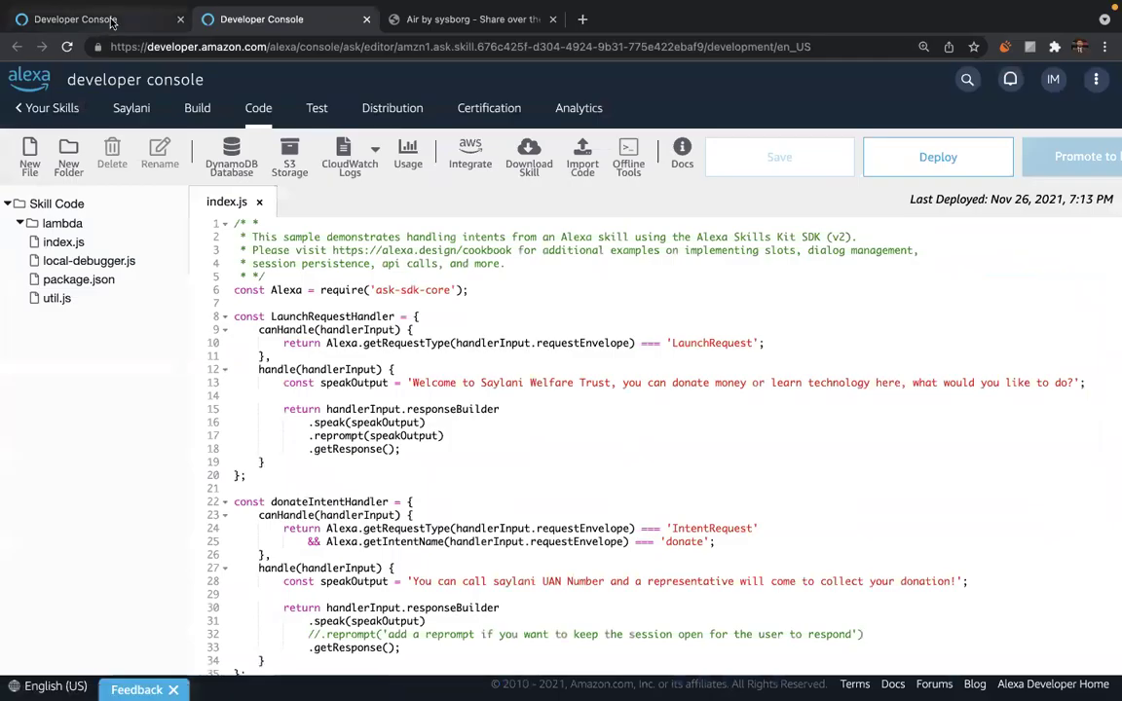
- Look through index.js and examine the LaunchRequestHandler and donateIntentHandler code
{"action": "left_click_drag", "start_coordinate": [280, 283], "coordinate": [409, 388]}
{"action": "left_click", "coordinate": [451, 420]}
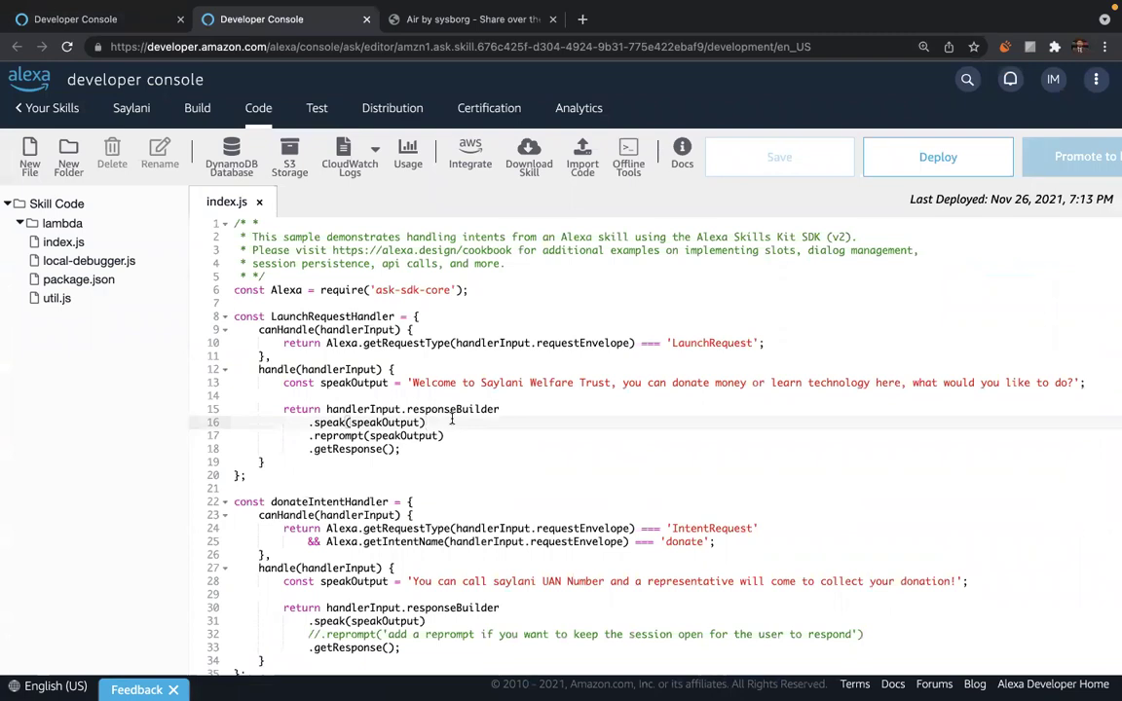
{"action": "scroll", "coordinate": [428, 448], "scroll_direction": "down", "scroll_amount": 3}
{"action": "scroll", "coordinate": [394, 478], "scroll_direction": "down", "scroll_amount": 2}
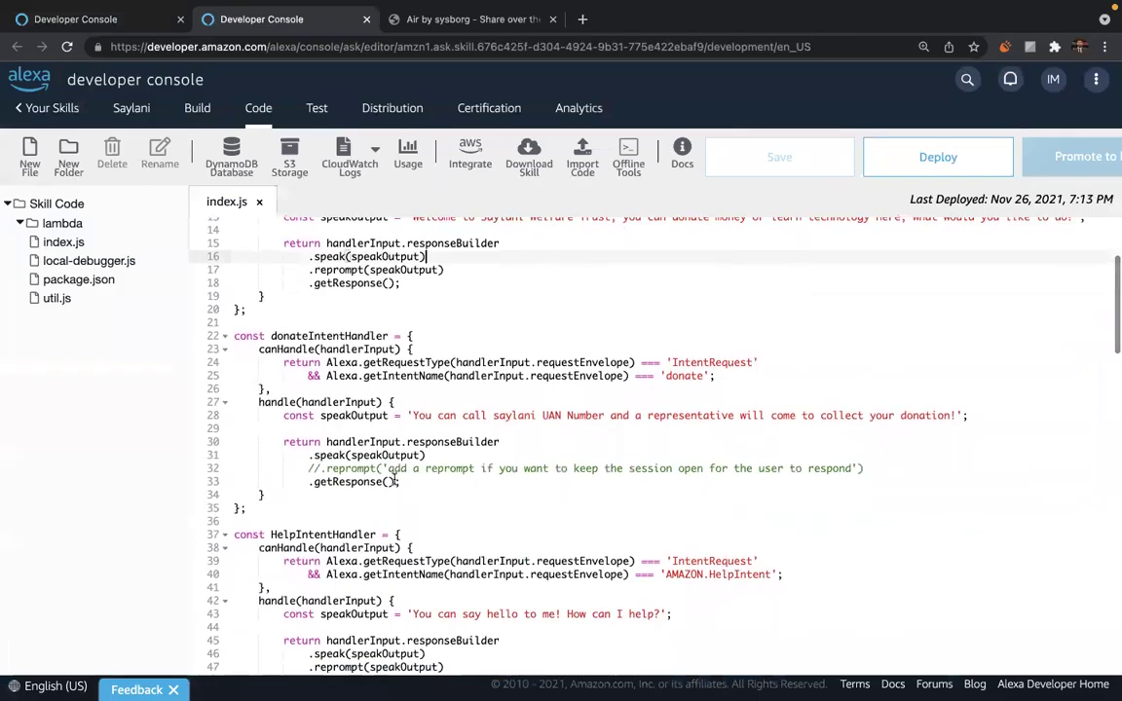
{"action": "scroll", "coordinate": [395, 480], "scroll_direction": "down", "scroll_amount": 2}
{"action": "scroll", "coordinate": [394, 480], "scroll_direction": "down", "scroll_amount": 1}
{"action": "scroll", "coordinate": [394, 481], "scroll_direction": "up", "scroll_amount": 4}
{"action": "scroll", "coordinate": [395, 481], "scroll_direction": "up", "scroll_amount": 3}
{"action": "scroll", "coordinate": [370, 428], "scroll_direction": "down", "scroll_amount": 3}
{"action": "double_click", "coordinate": [311, 370]}
{"action": "scroll", "coordinate": [312, 370], "scroll_direction": "up", "scroll_amount": 3}
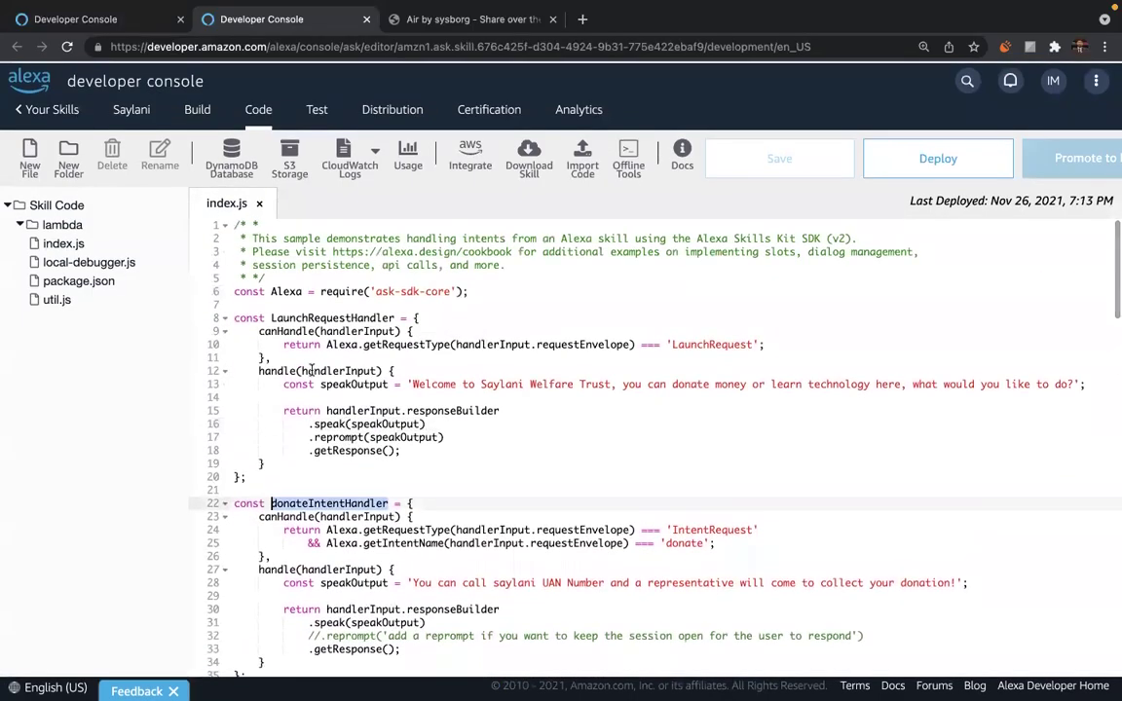
{"action": "scroll", "coordinate": [314, 318], "scroll_direction": "down", "scroll_amount": 5}
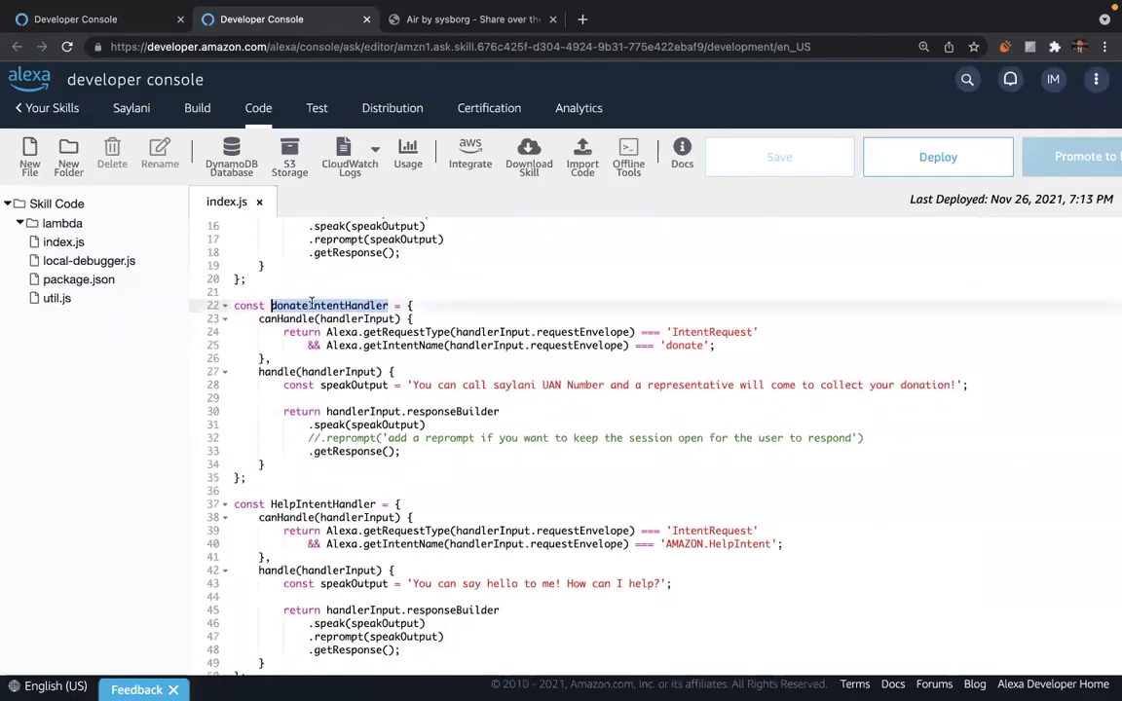
{"action": "scroll", "coordinate": [314, 321], "scroll_direction": "up", "scroll_amount": 3}
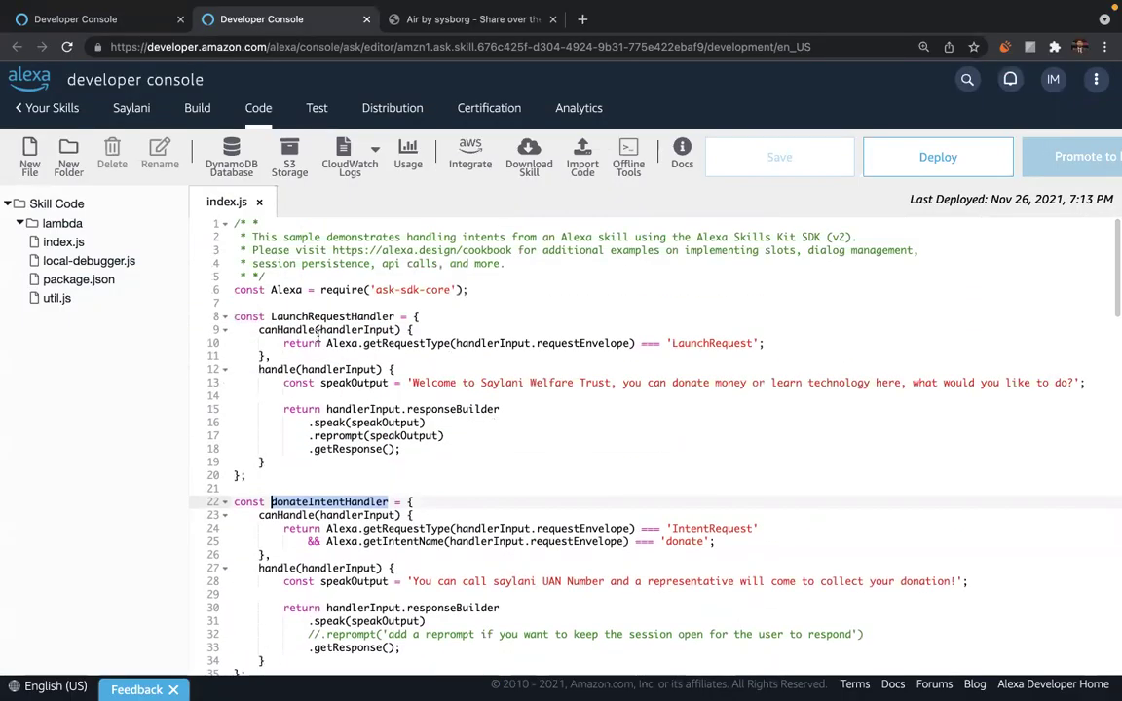
- Enlarge the page to 150% and examine the IntentRequest and donate conditions in donateIntentHandler's canHandle function
{"action": "key", "text": "super+plus"}
{"action": "key", "text": "super+plus"}
{"action": "key", "text": "super+plus"}
{"action": "scroll", "coordinate": [425, 360], "scroll_direction": "down", "scroll_amount": 3}
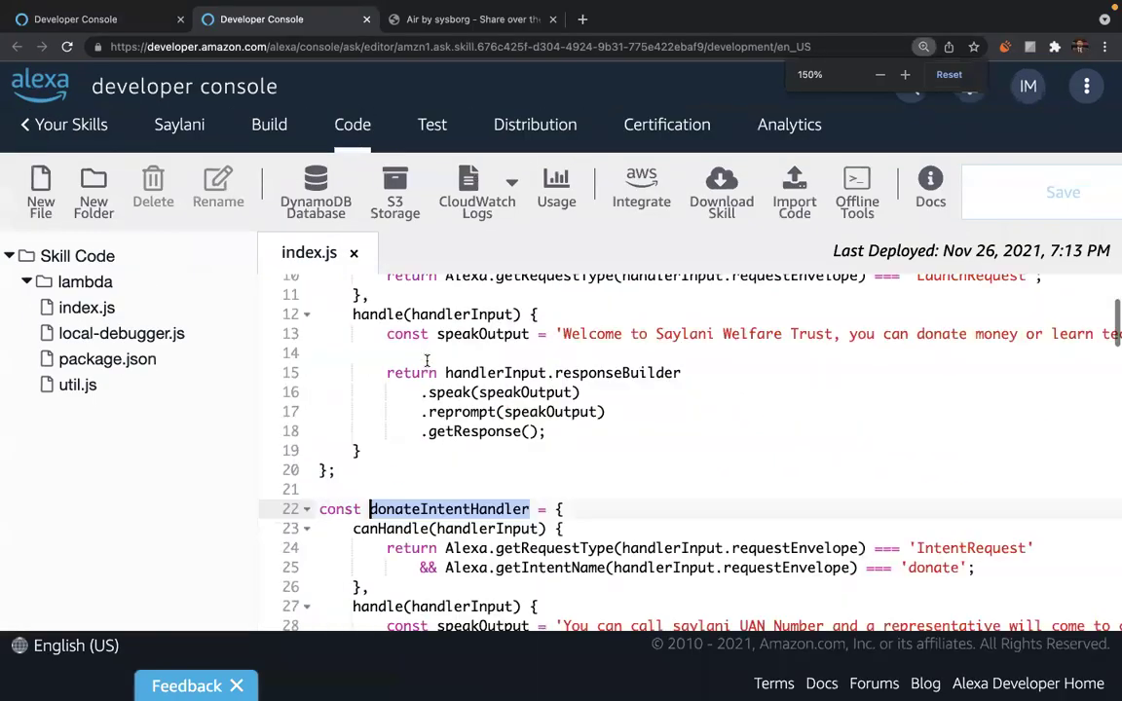
{"action": "scroll", "coordinate": [426, 361], "scroll_direction": "down", "scroll_amount": 5}
{"action": "double_click", "coordinate": [382, 282]}
{"action": "scroll", "coordinate": [474, 335], "scroll_direction": "up", "scroll_amount": 2}
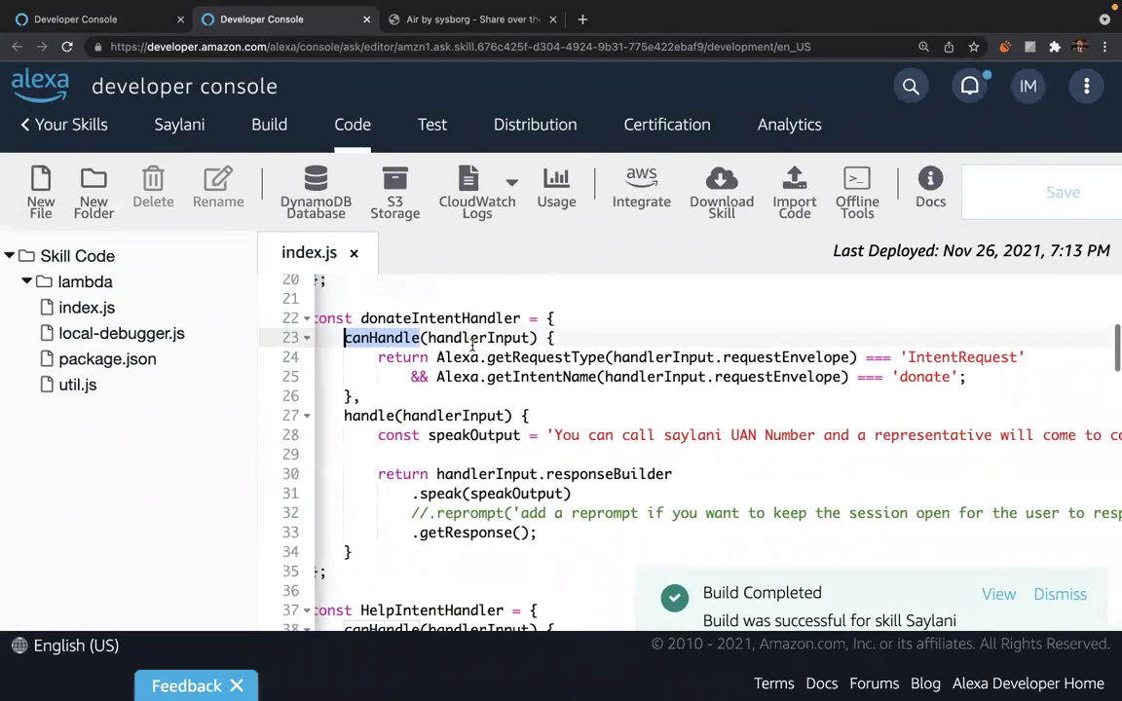
{"action": "double_click", "coordinate": [958, 357]}
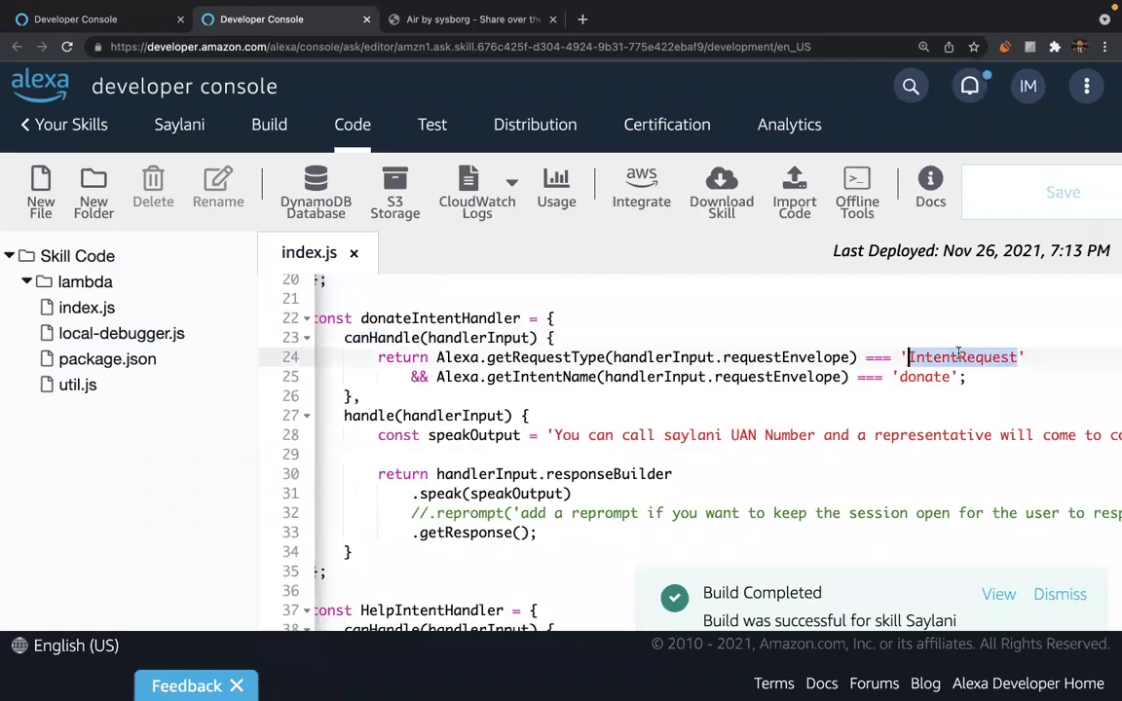
{"action": "double_click", "coordinate": [926, 377]}
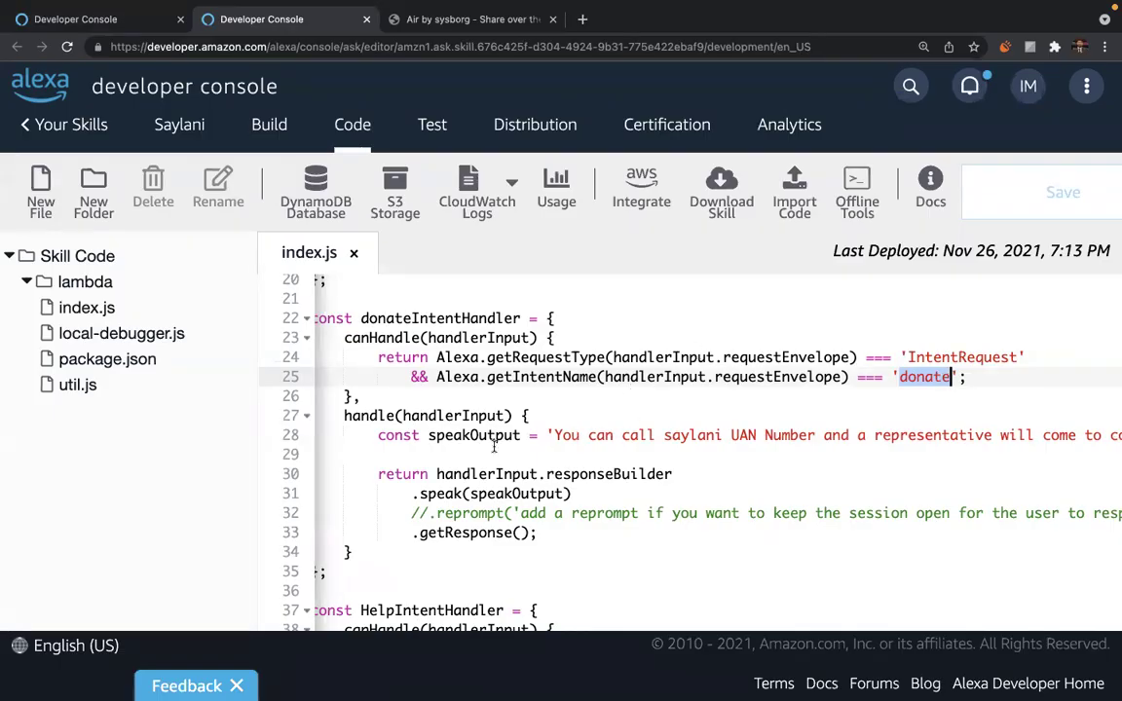
- Read through the speakOutput message in donateIntentHandler's handle function
{"action": "double_click", "coordinate": [382, 416]}
{"action": "scroll", "coordinate": [450, 421], "scroll_direction": "down", "scroll_amount": 3}
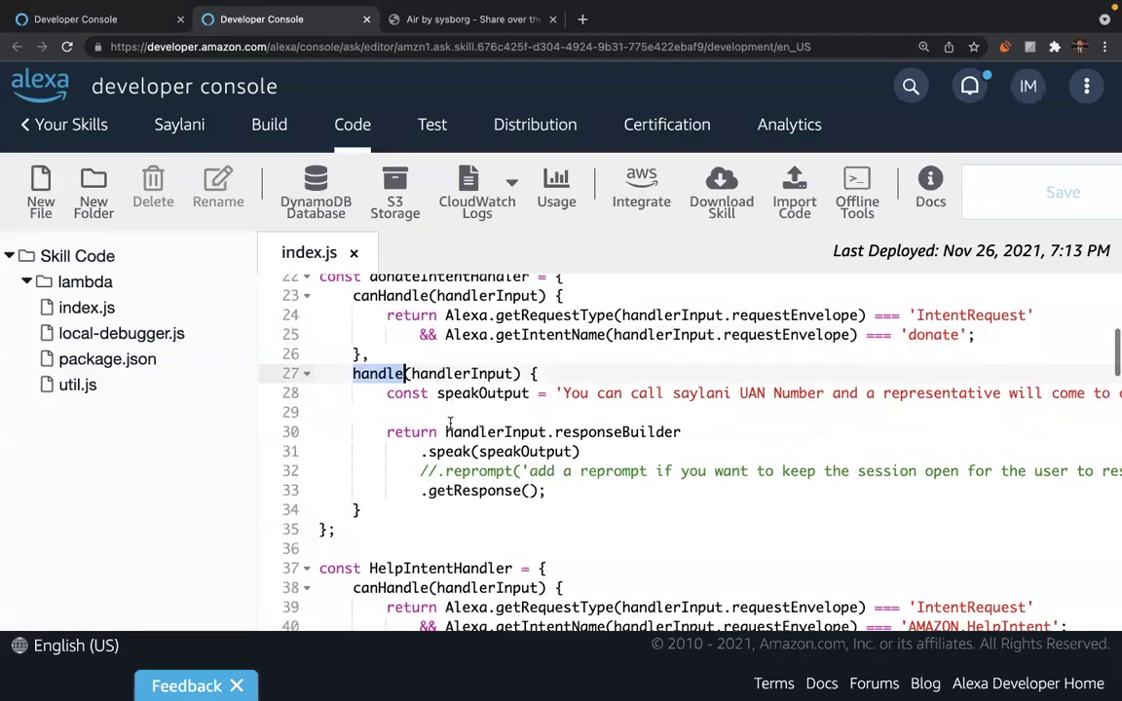
{"action": "double_click", "coordinate": [482, 375]}
{"action": "scroll", "coordinate": [483, 377], "scroll_direction": "up", "scroll_amount": 1}
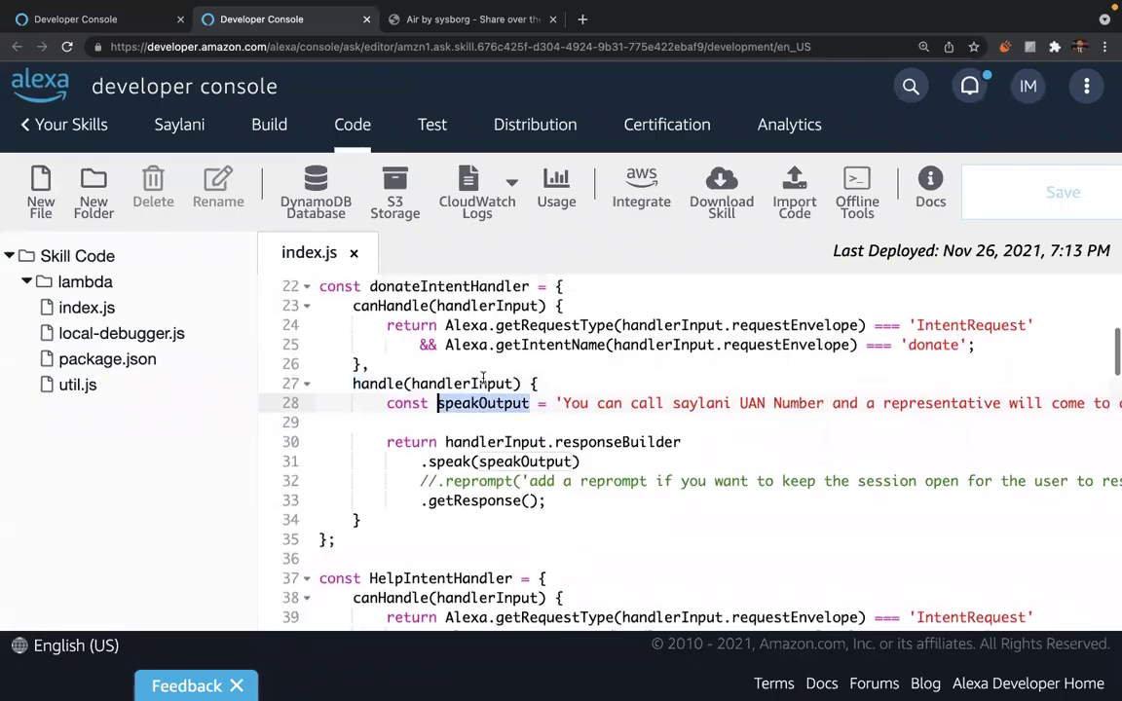
{"action": "left_click_drag", "start_coordinate": [562, 403], "coordinate": [914, 403]}
{"action": "double_click", "coordinate": [939, 404]}
{"action": "scroll", "coordinate": [941, 407], "scroll_direction": "right", "scroll_amount": 1}
{"action": "scroll", "coordinate": [941, 407], "scroll_direction": "right", "scroll_amount": 3}
{"action": "scroll", "coordinate": [941, 407], "scroll_direction": "up", "scroll_amount": 1}
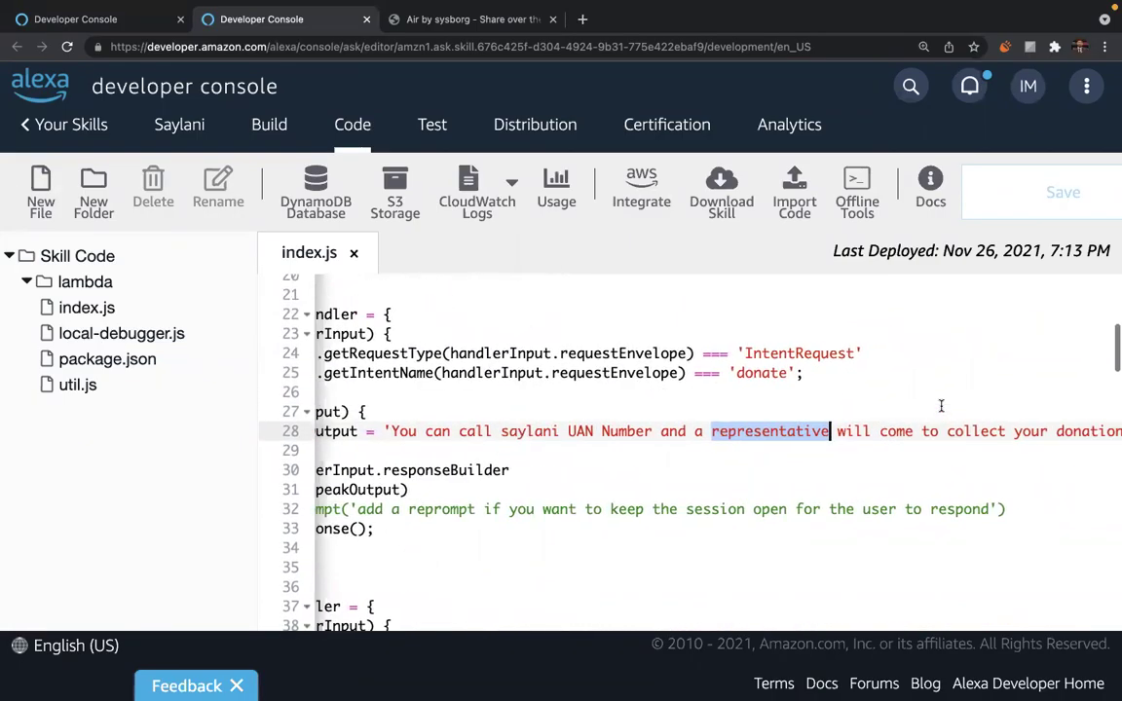
{"action": "double_click", "coordinate": [876, 430]}
{"action": "scroll", "coordinate": [974, 430], "scroll_direction": "right", "scroll_amount": 1}
{"action": "scroll", "coordinate": [986, 431], "scroll_direction": "down", "scroll_amount": 2}
{"action": "scroll", "coordinate": [986, 431], "scroll_direction": "right", "scroll_amount": 2}
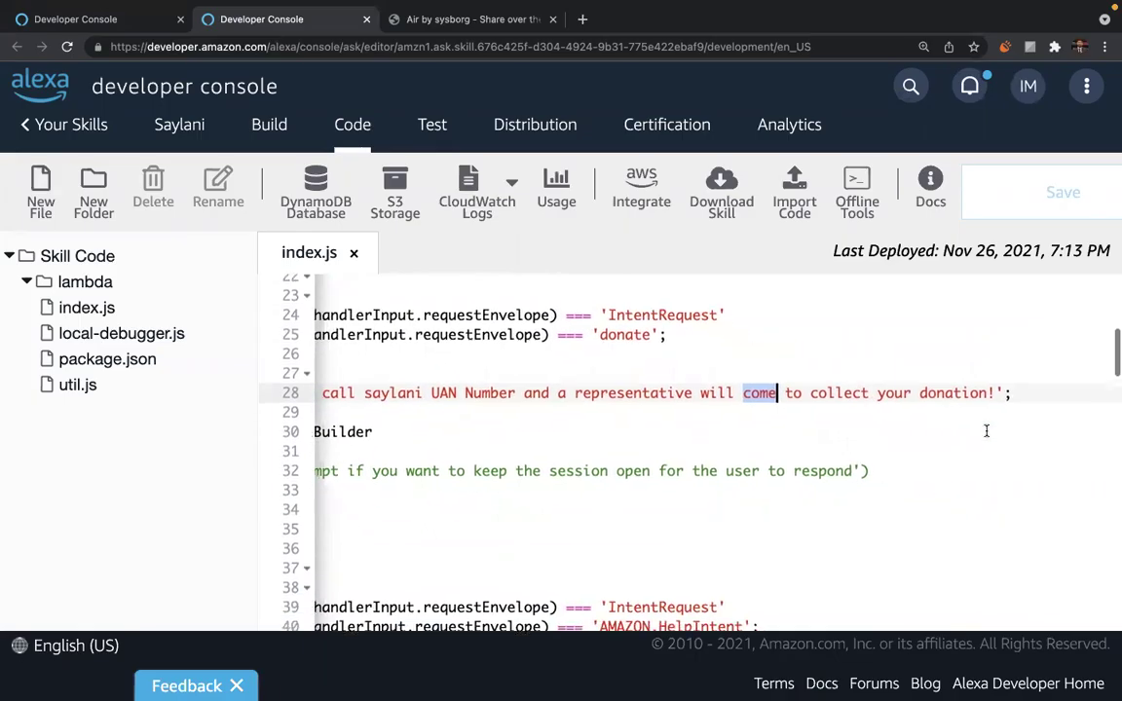
{"action": "double_click", "coordinate": [952, 390]}
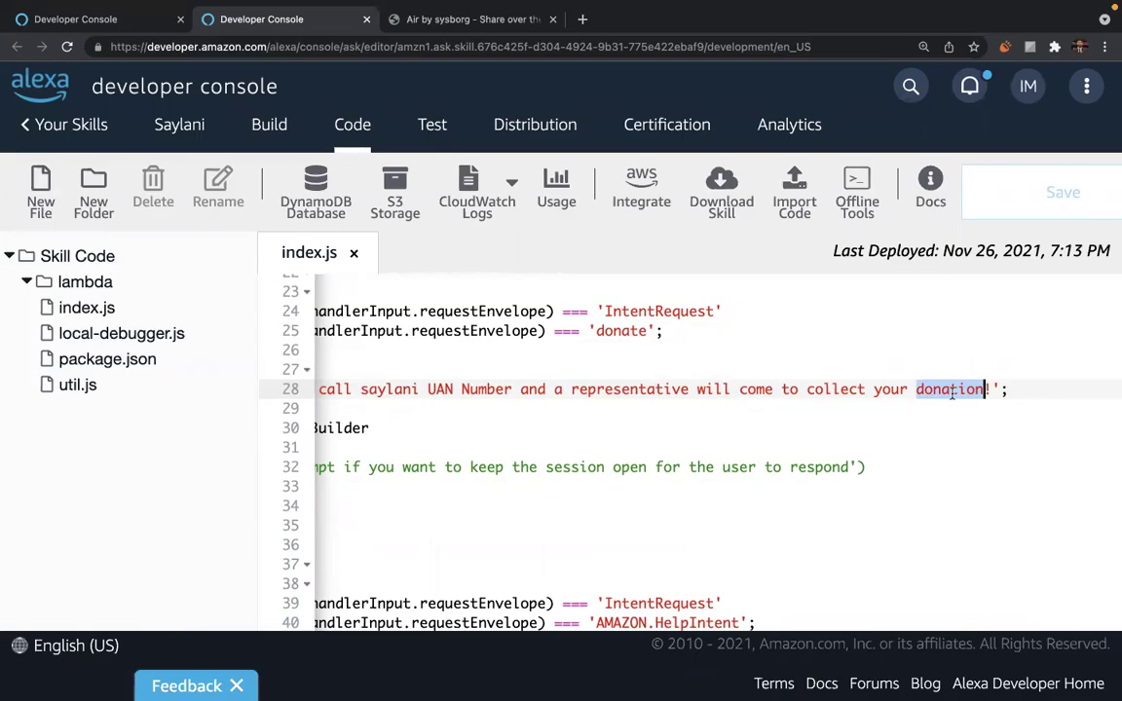
{"action": "left_click", "coordinate": [478, 390]}
{"action": "scroll", "coordinate": [481, 390], "scroll_direction": "left", "scroll_amount": 5}
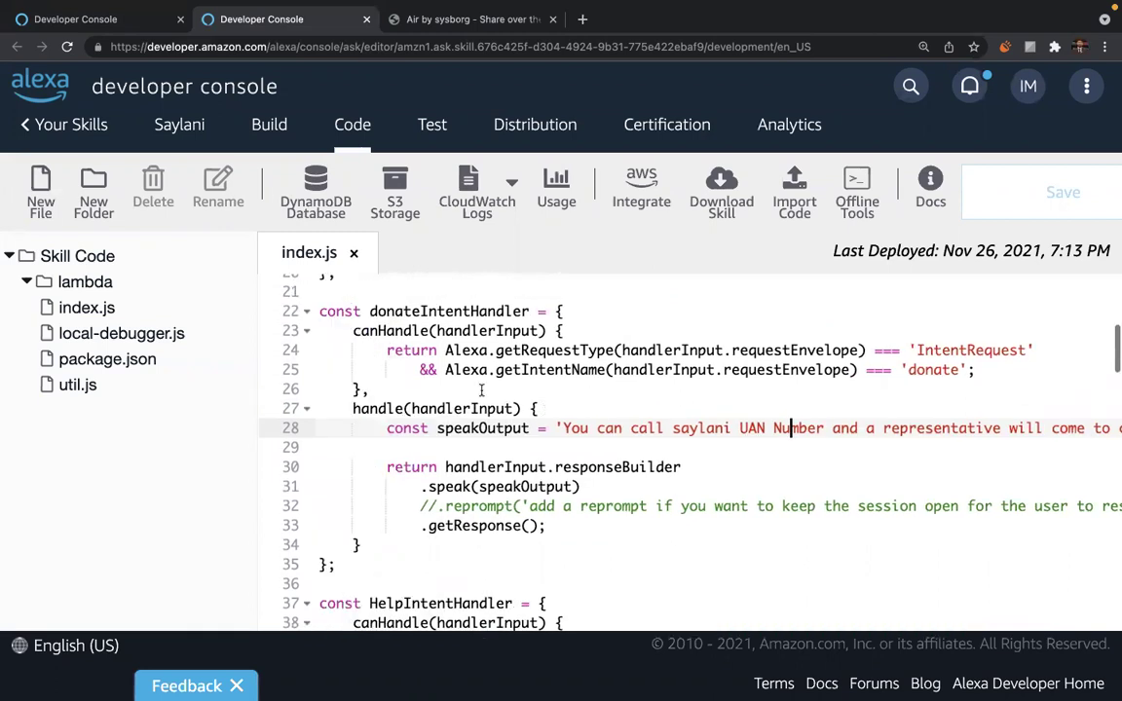
{"action": "left_click_drag", "start_coordinate": [566, 428], "coordinate": [917, 429]}
{"action": "double_click", "coordinate": [944, 429]}
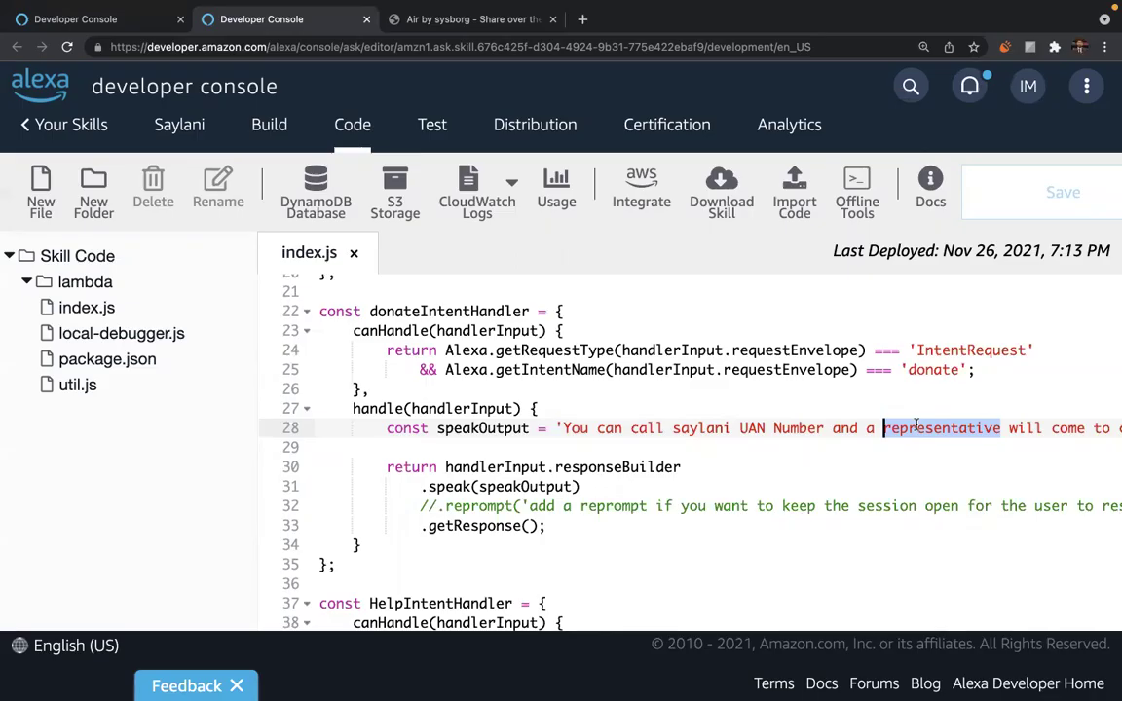
- Switch to the book PDF and bring up Listing 2.4, "Confirming slot value validity (index.js)"
{"action": "left_click", "coordinate": [370, 389]}
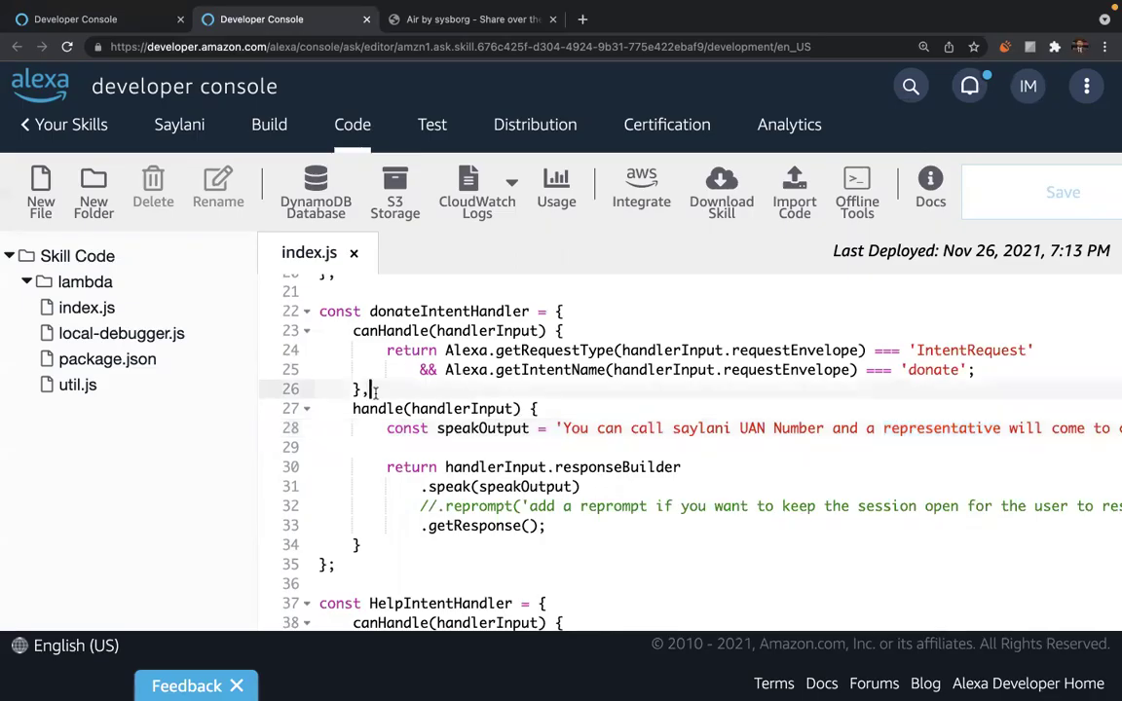
{"action": "scroll", "coordinate": [405, 432], "scroll_direction": "down", "scroll_amount": 1}
{"action": "scroll", "coordinate": [406, 432], "scroll_direction": "down", "scroll_amount": 2}
{"action": "left_click", "coordinate": [563, 367]}
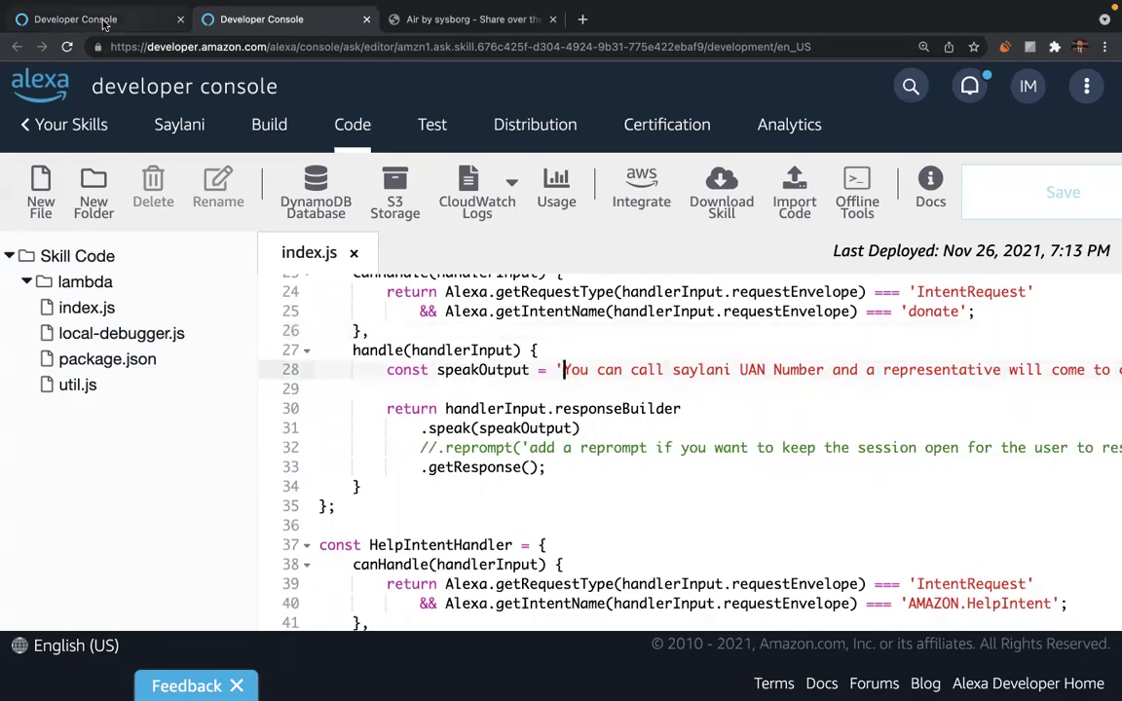
{"action": "scroll", "coordinate": [370, 360], "scroll_direction": "down", "scroll_amount": 4}
{"action": "scroll", "coordinate": [411, 399], "scroll_direction": "up", "scroll_amount": 5}
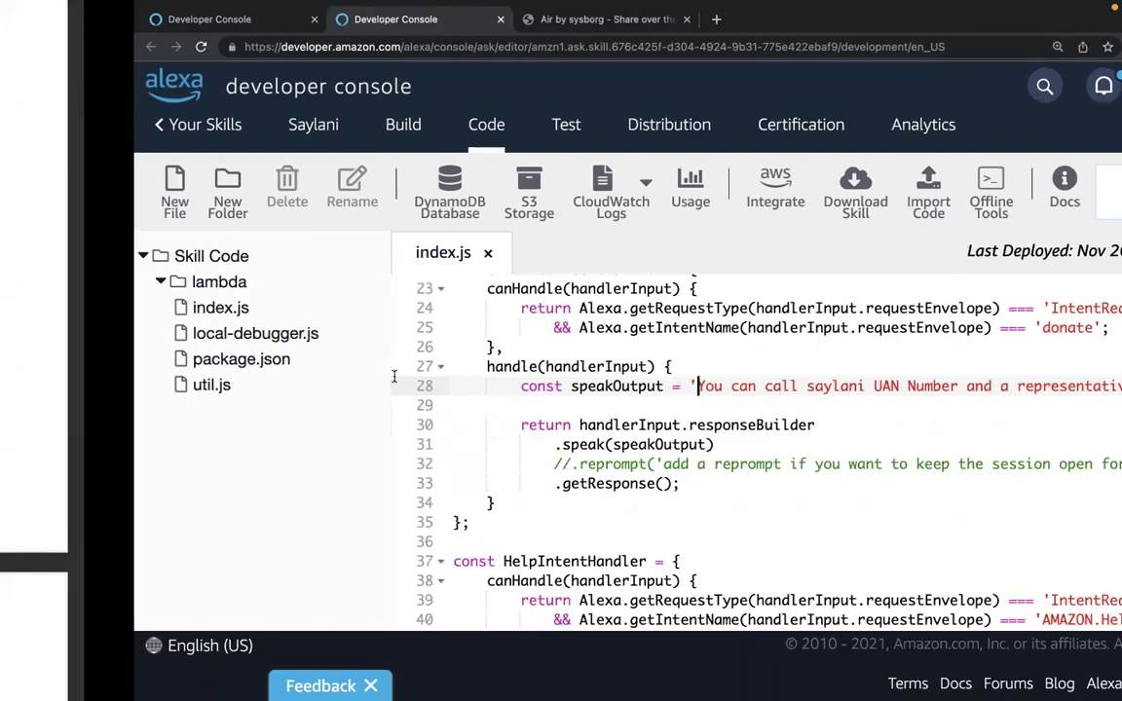
{"action": "scroll", "coordinate": [327, 249], "scroll_direction": "up", "scroll_amount": 1}
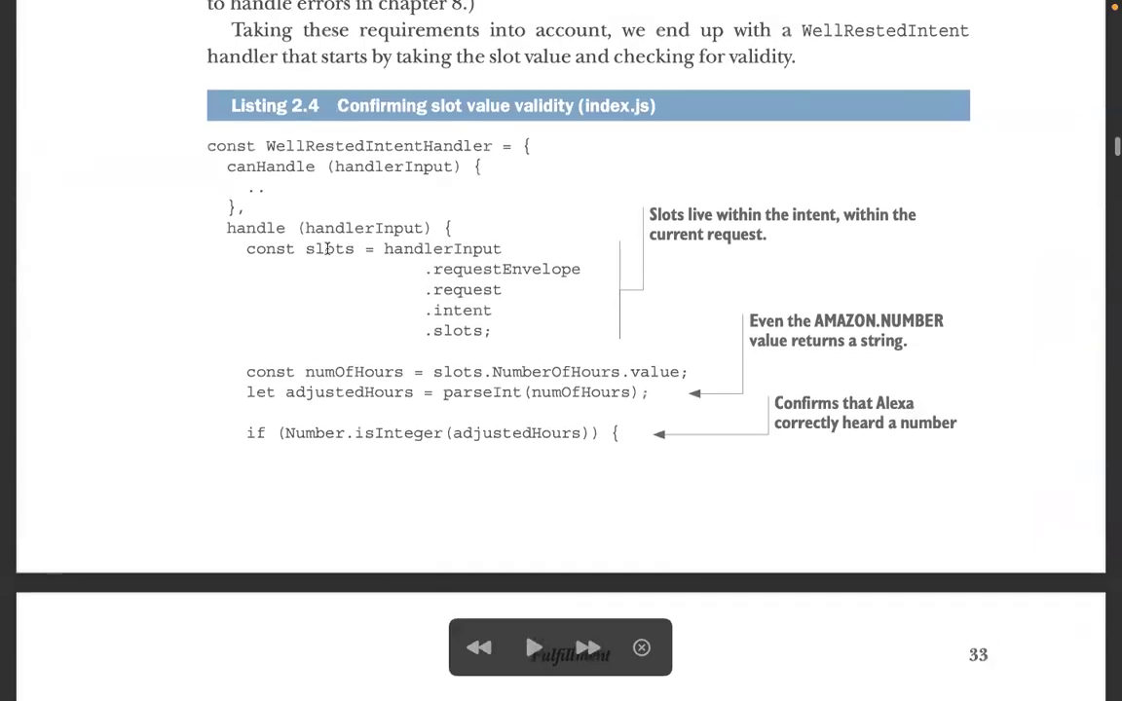